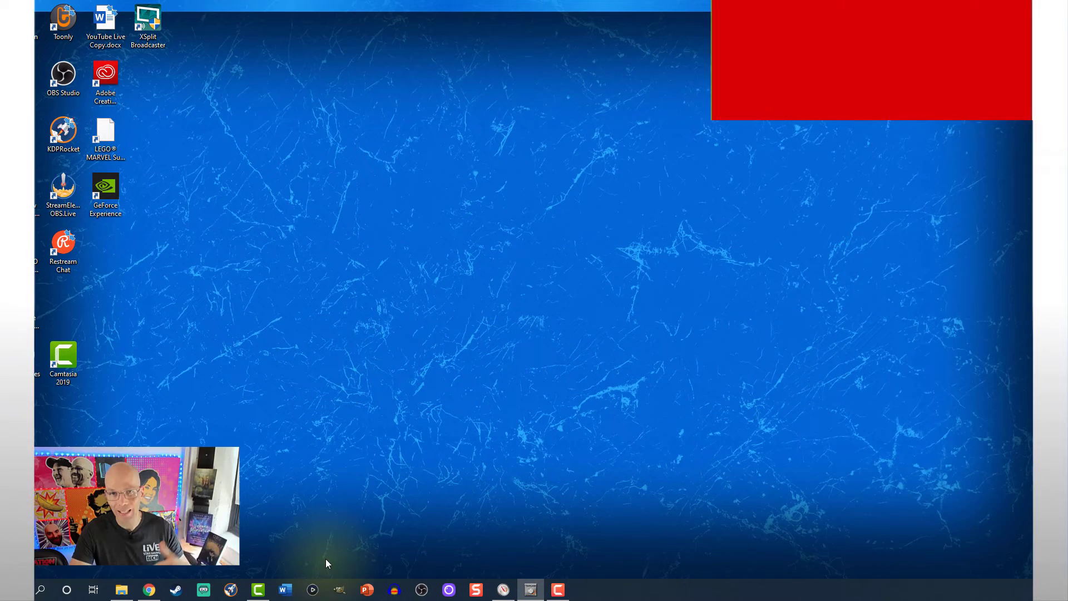
Launch GIMP and create a new blank image 256 px wide and 256 px high.
click(339, 589)
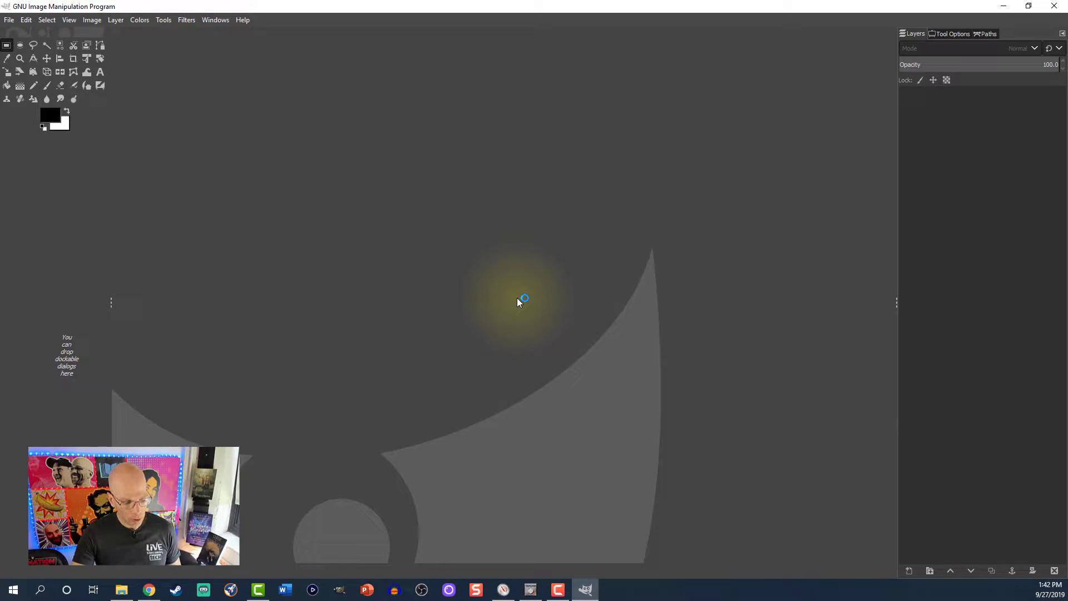
key(ctrl+n)
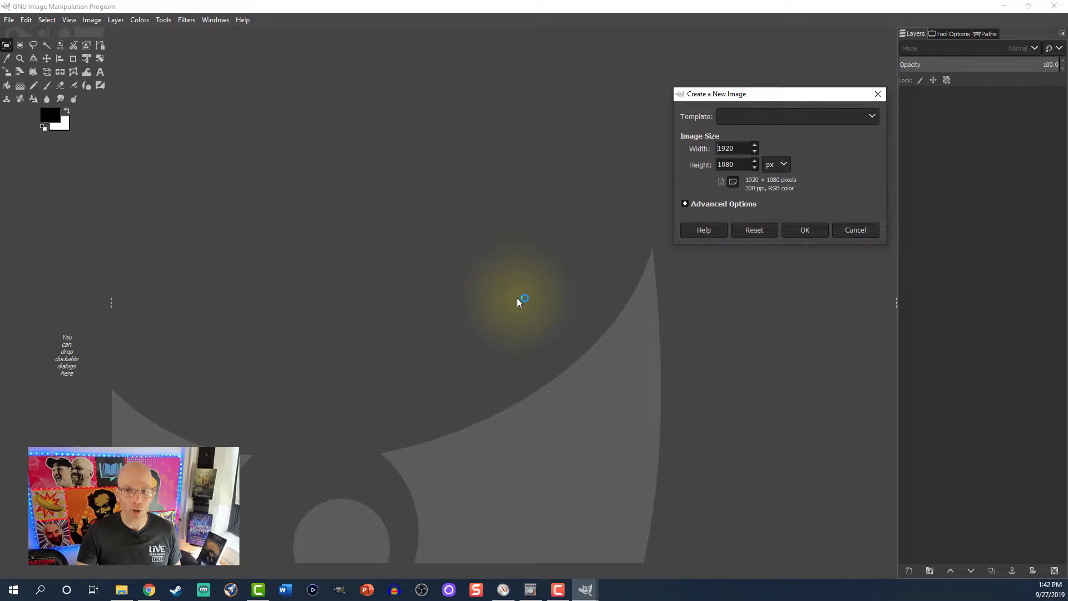
double_click(740, 147)
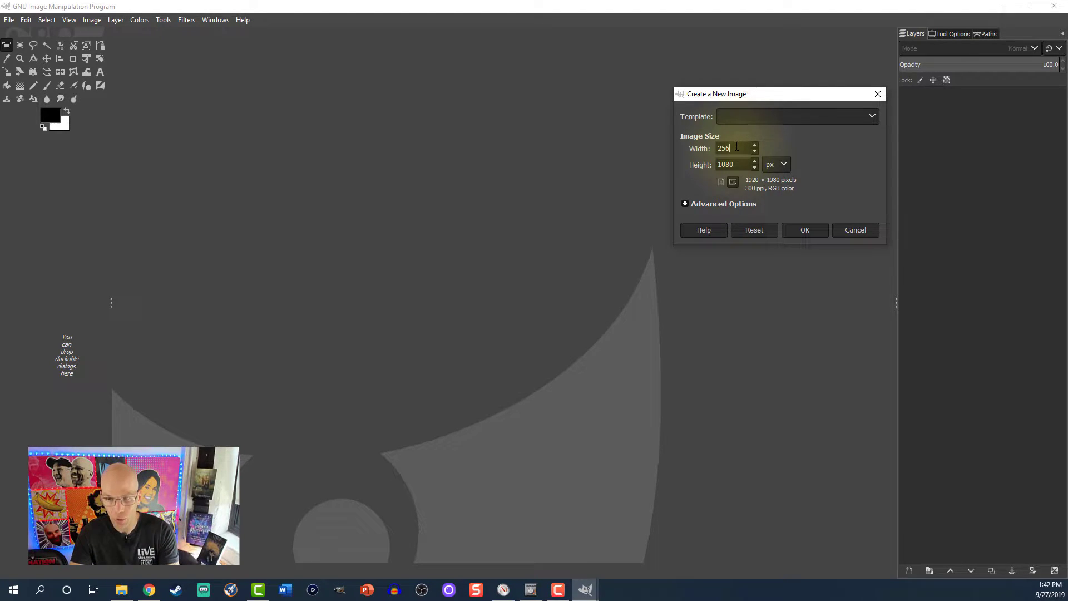
double_click(738, 164)
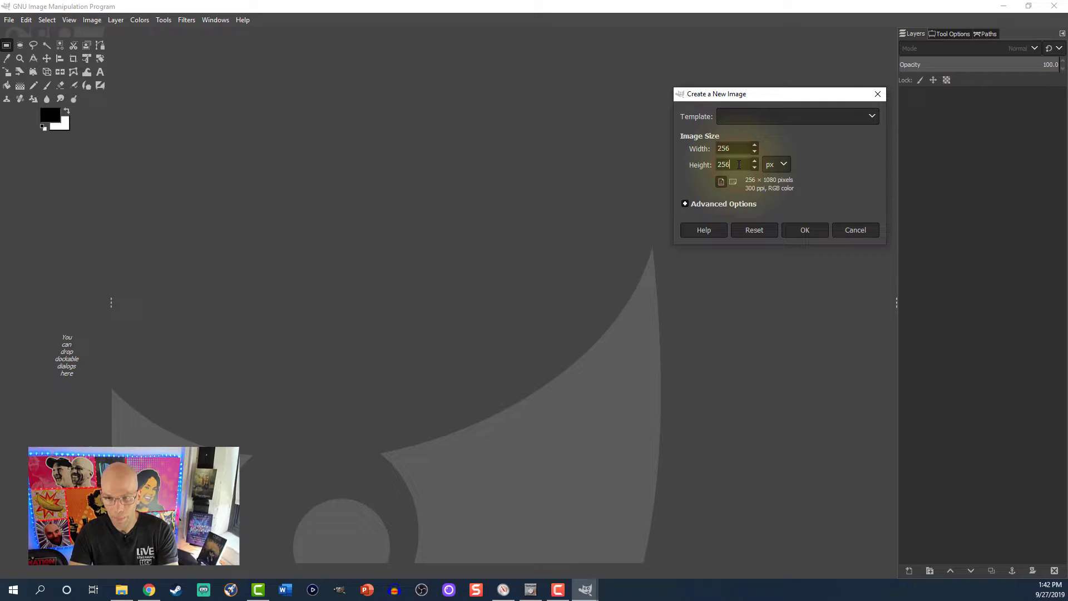
click(790, 229)
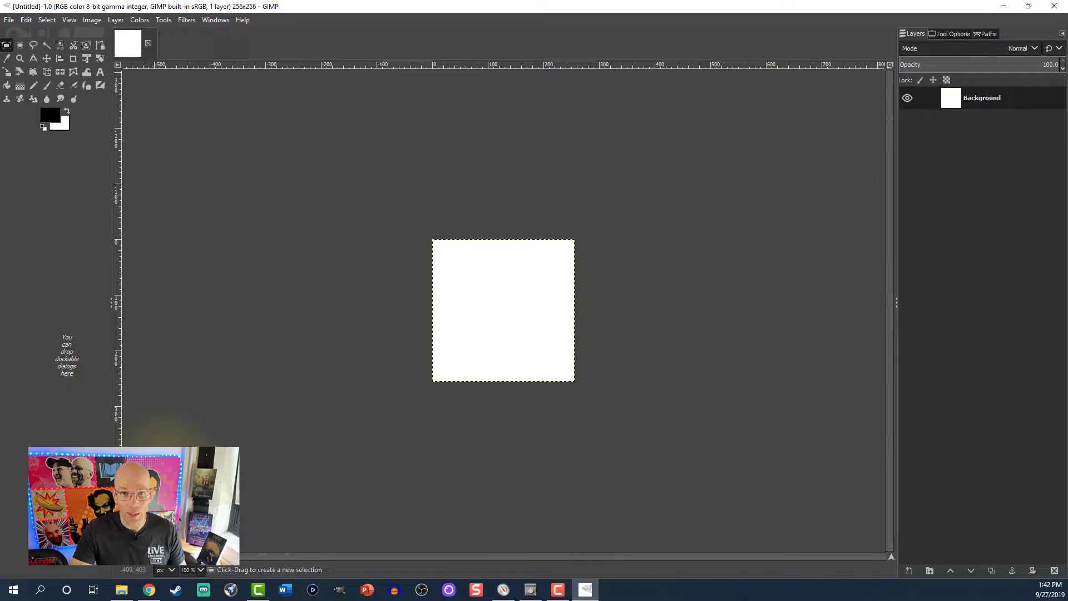
Add a horizontal guide at 50% of the image height.
click(92, 21)
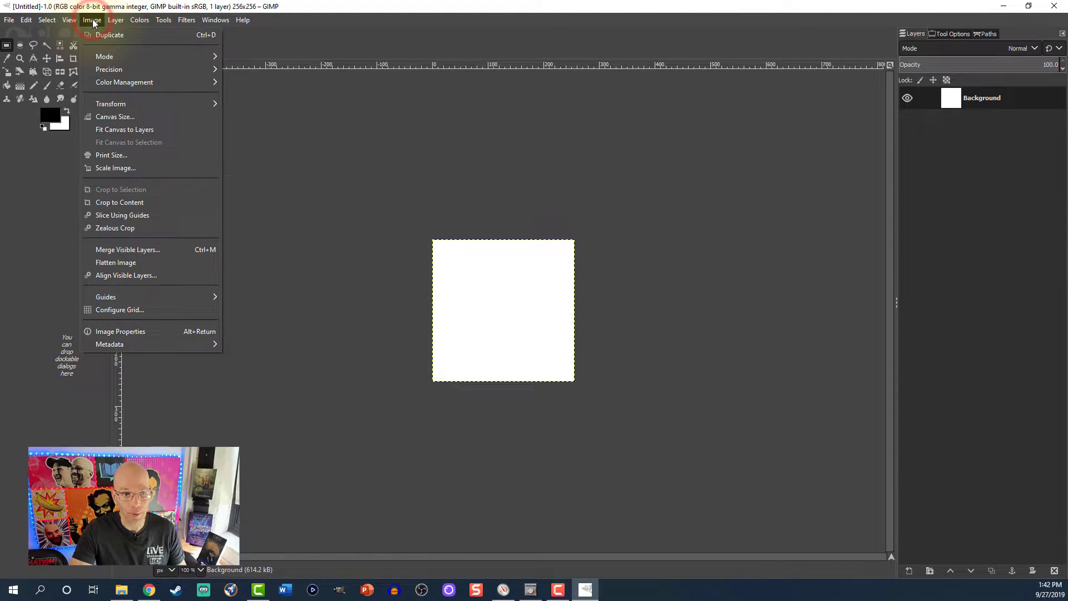
mouse_move(130, 300)
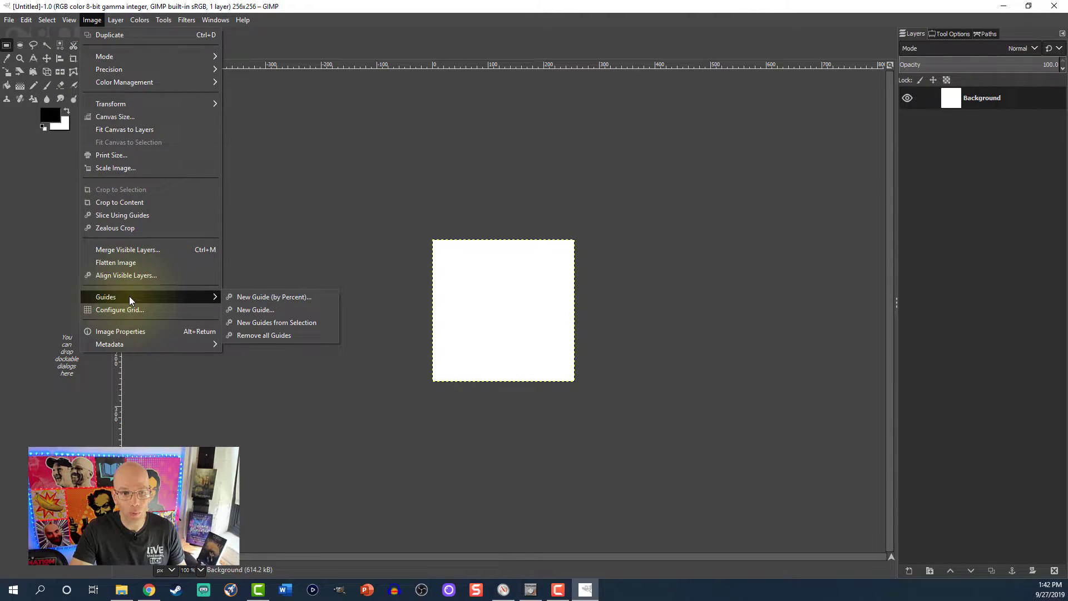
click(246, 297)
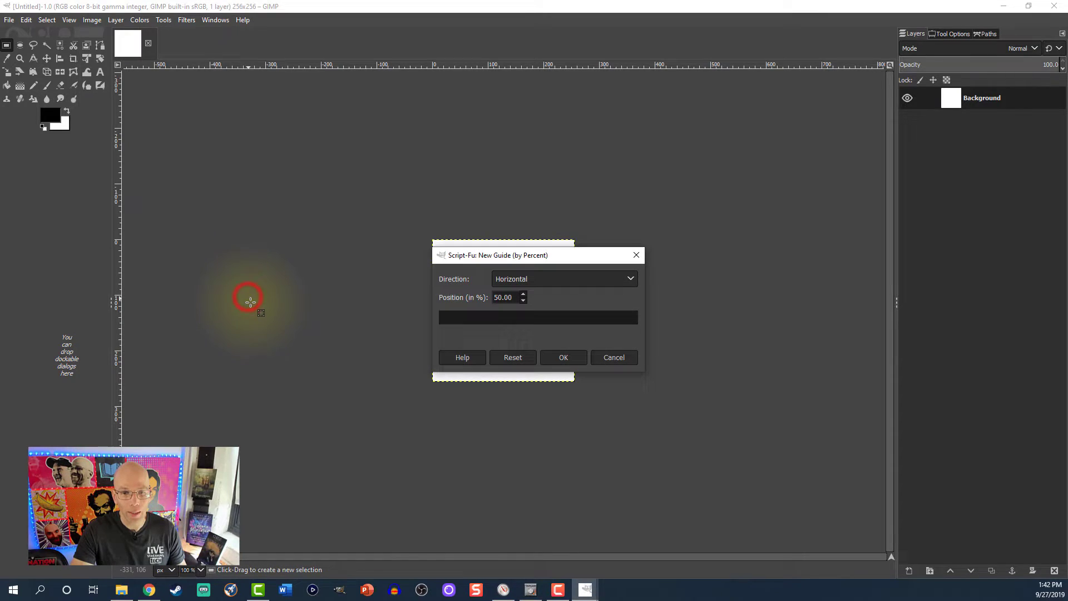
click(554, 359)
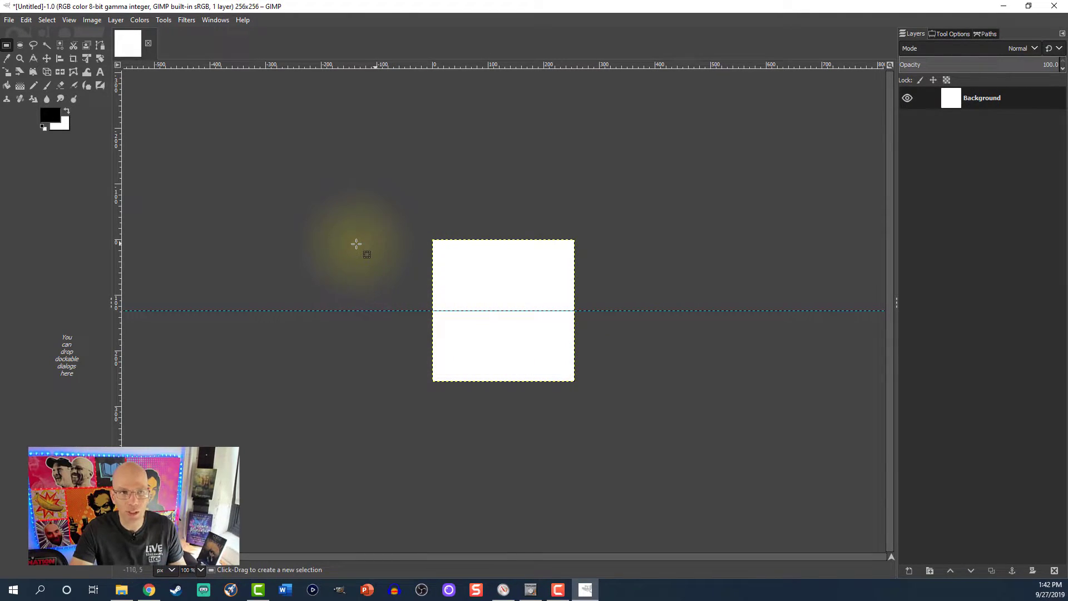
Add a vertical guide at 50% of the image width.
click(93, 20)
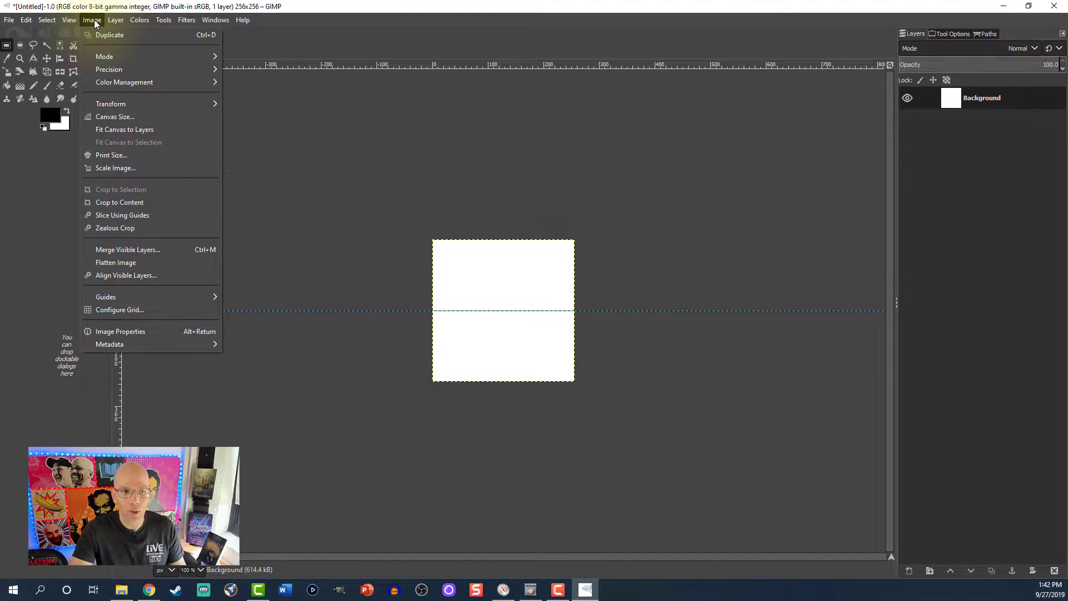
mouse_move(134, 297)
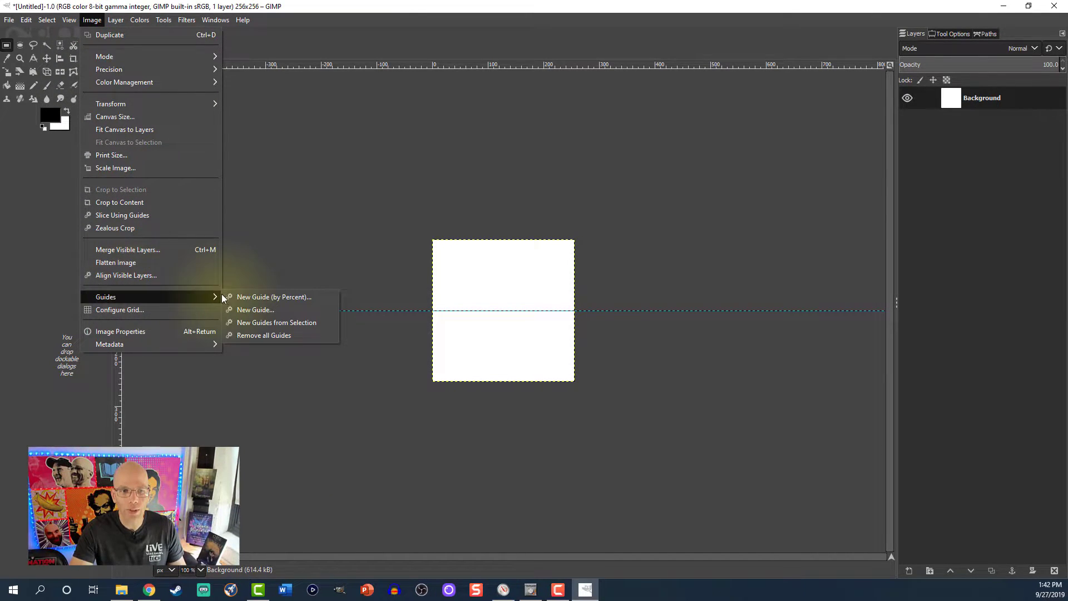
click(254, 297)
click(519, 281)
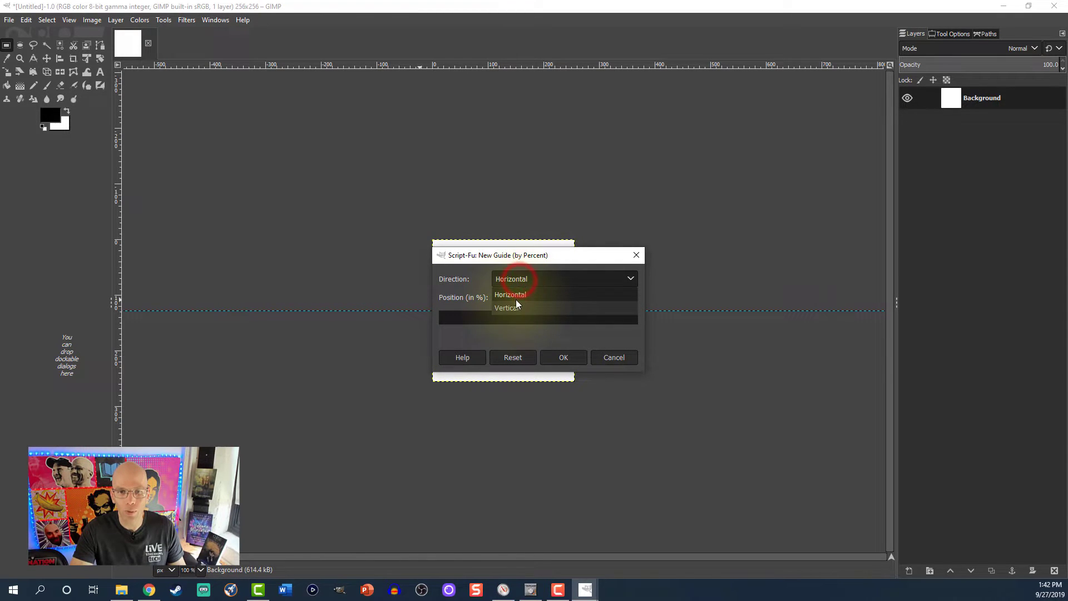
click(513, 302)
click(556, 356)
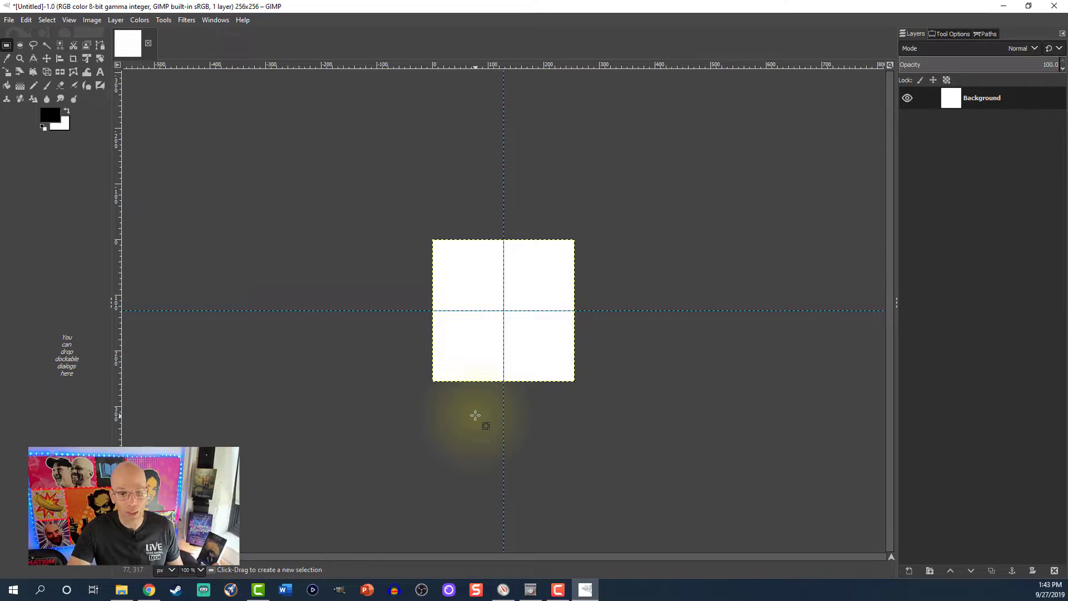
Switch to File Explorer and bring IMG_3933.png from its folder in IMAGES FOR LST into the GIMP image as a new layer.
click(118, 589)
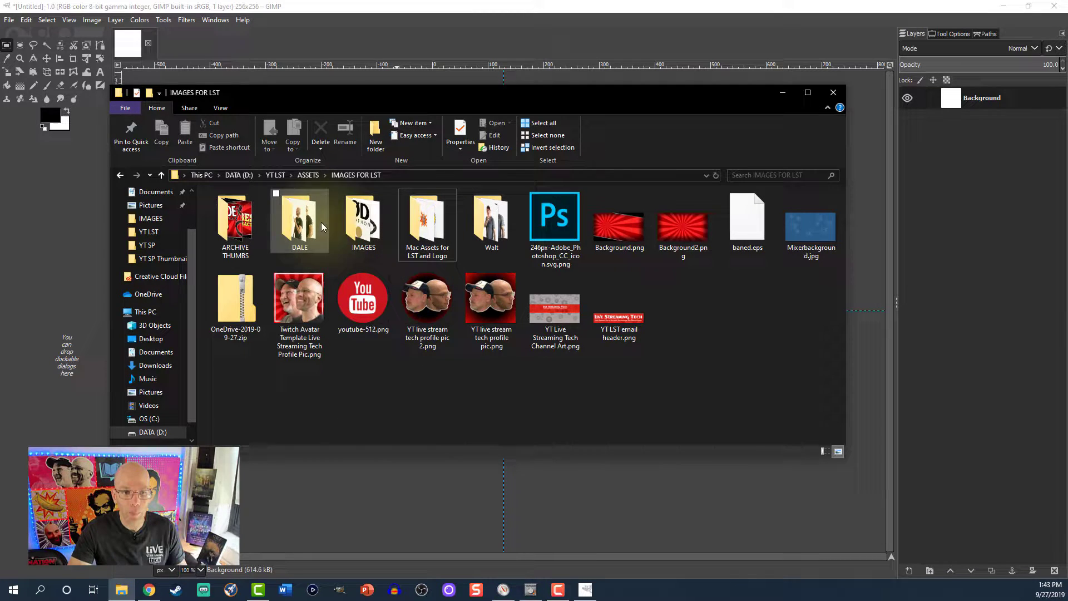
double_click(298, 221)
drag(602, 278, 429, 489)
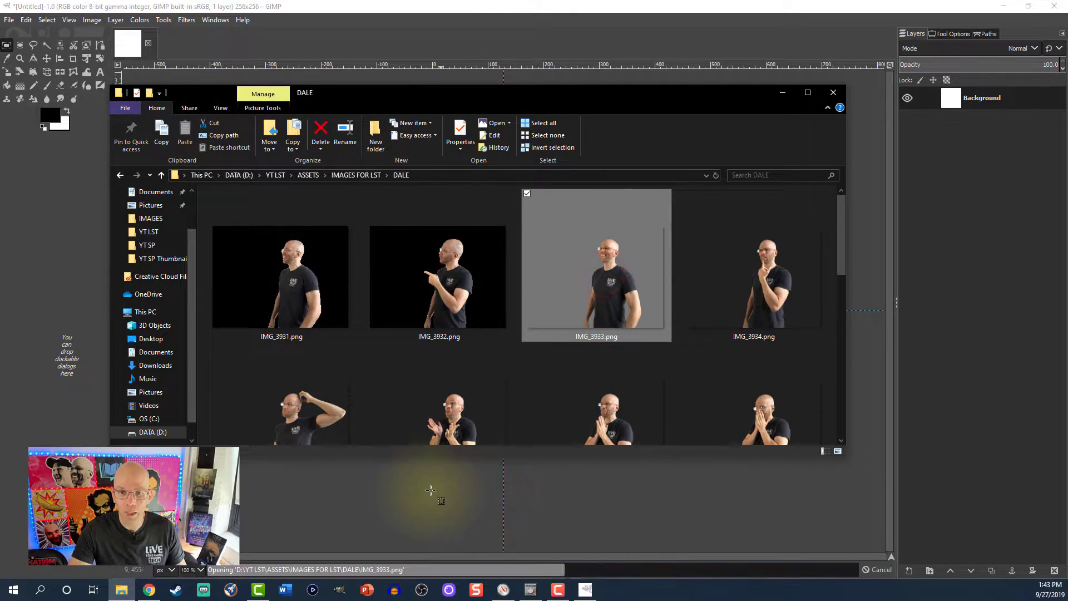
click(394, 525)
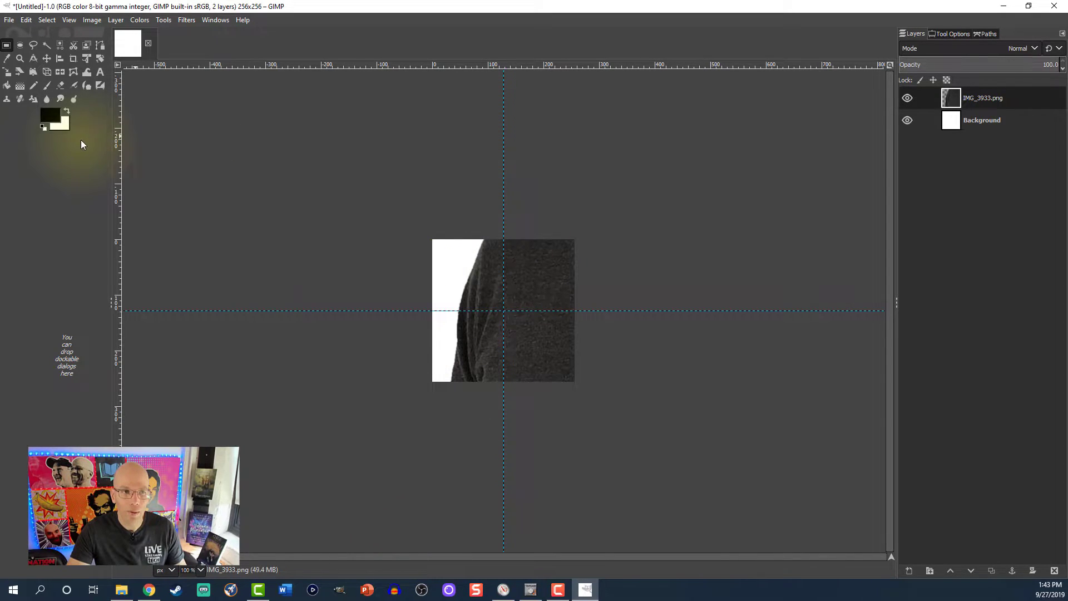
Scale the IMG_3933.png layer proportionally to about 1037 × 778 px, placing the man's face in the right half of the canvas.
click(7, 72)
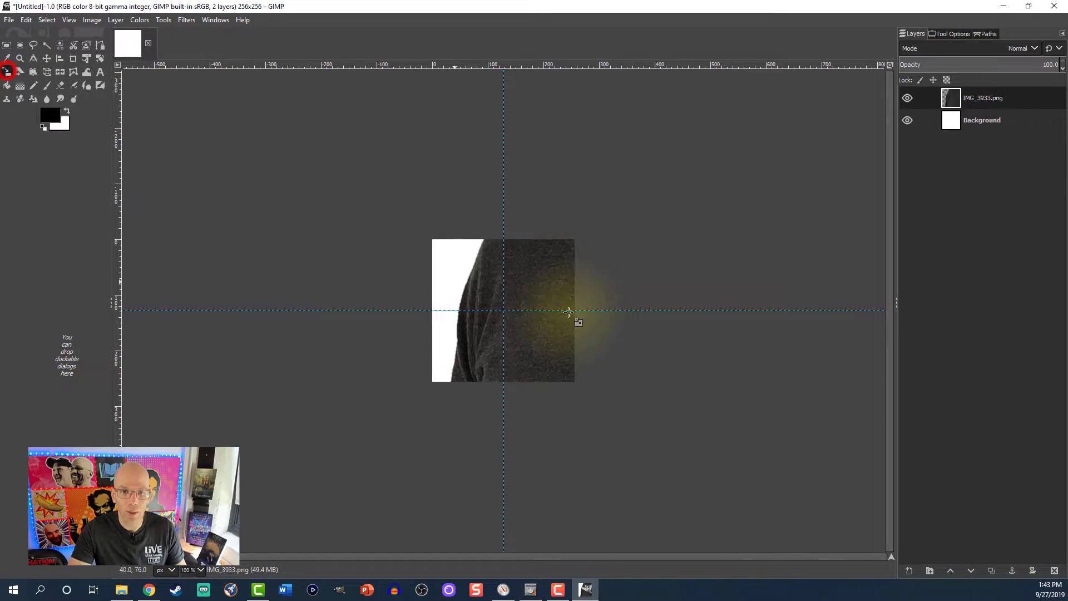
click(682, 246)
drag(820, 191, 267, 505)
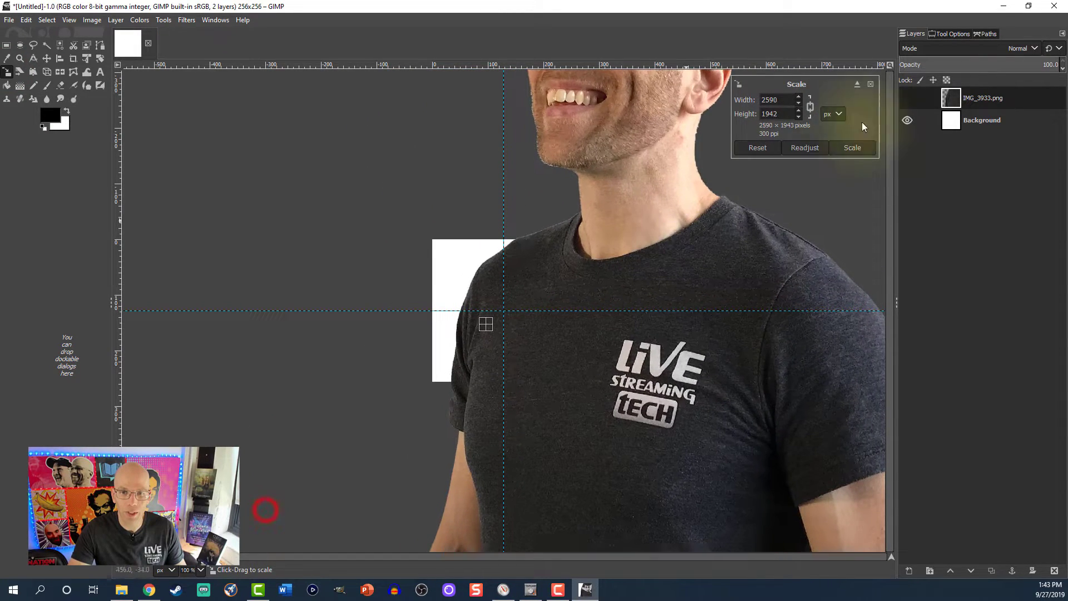
click(806, 150)
drag(771, 157, 689, 219)
drag(430, 385, 491, 414)
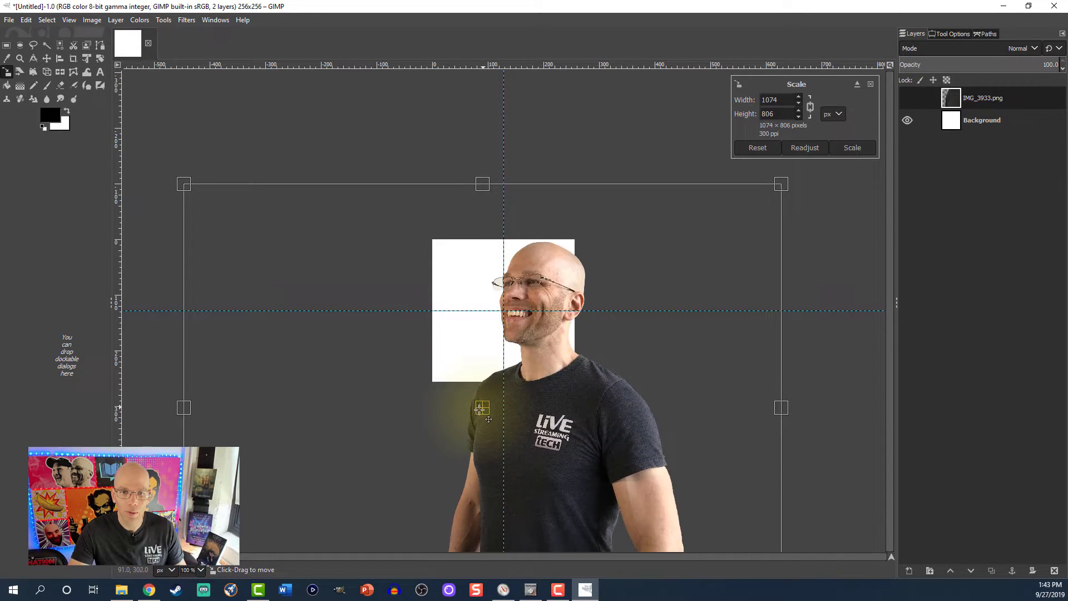
drag(562, 317, 572, 337)
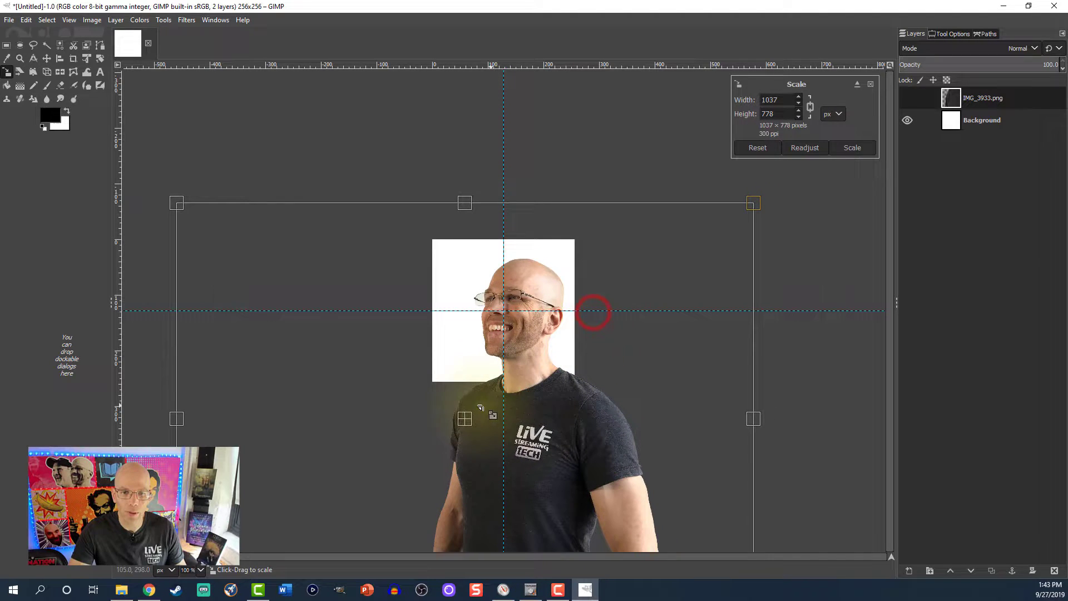
drag(468, 416, 504, 399)
click(848, 151)
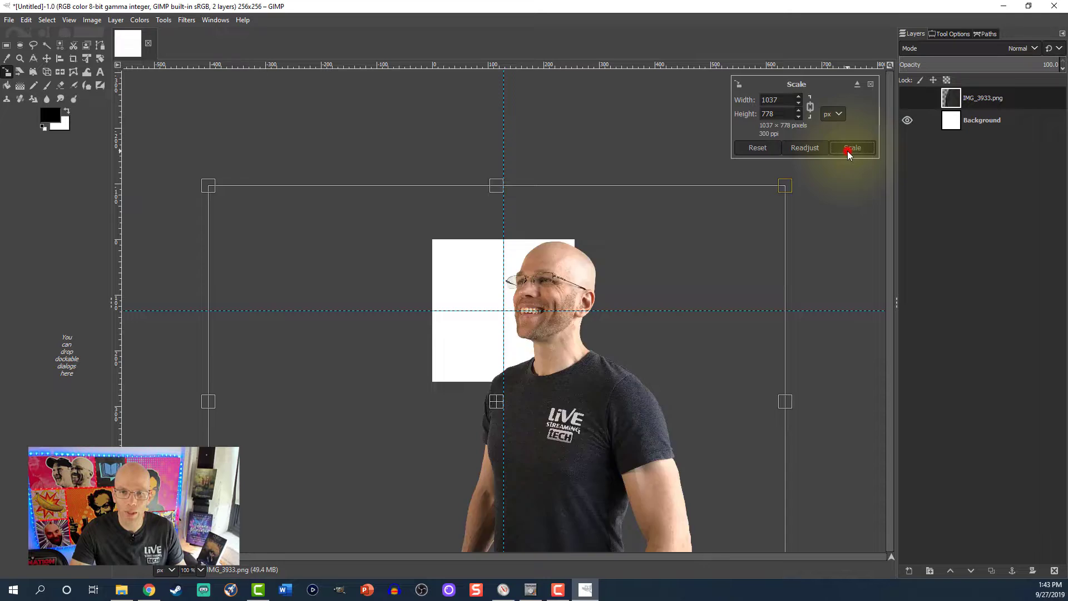
Bring IMG_3907.png from the other portrait folder in IMAGES FOR LST in File Explorer into the GIMP image as a new layer.
click(133, 590)
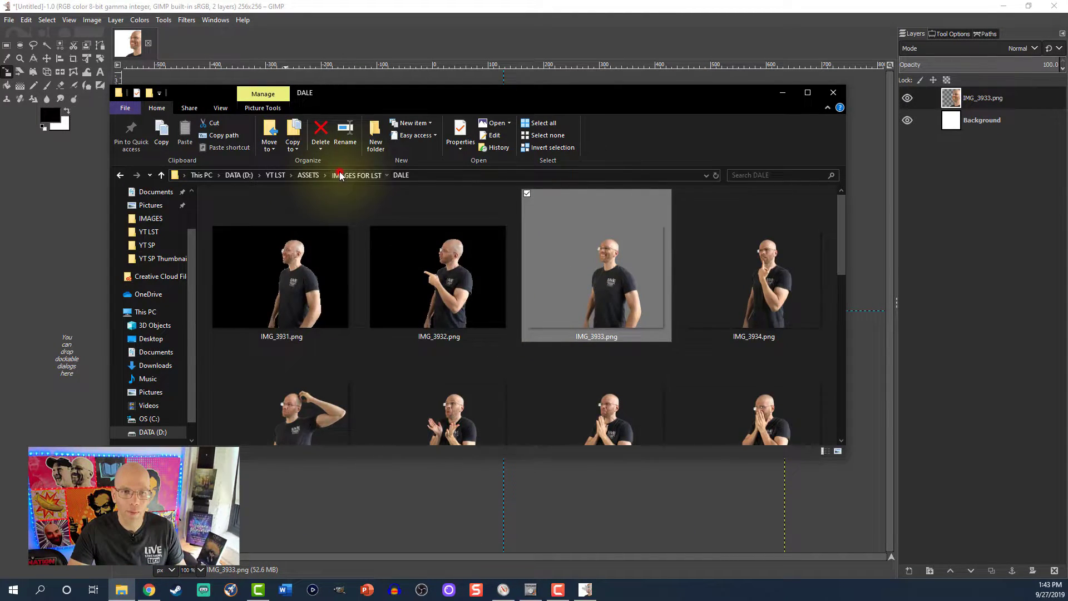
click(340, 175)
double_click(495, 219)
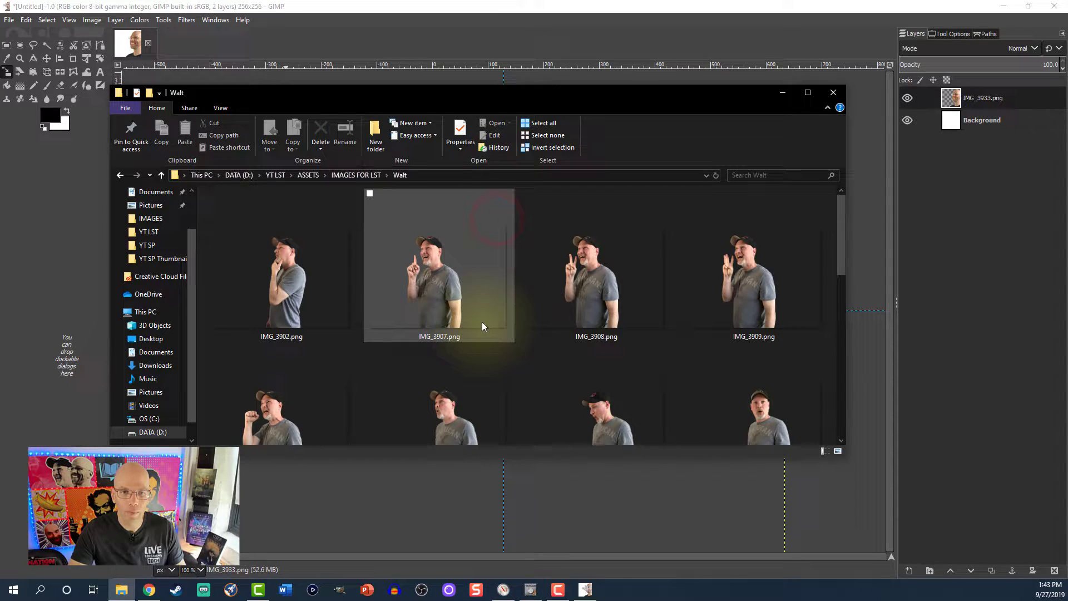
drag(429, 274, 392, 492)
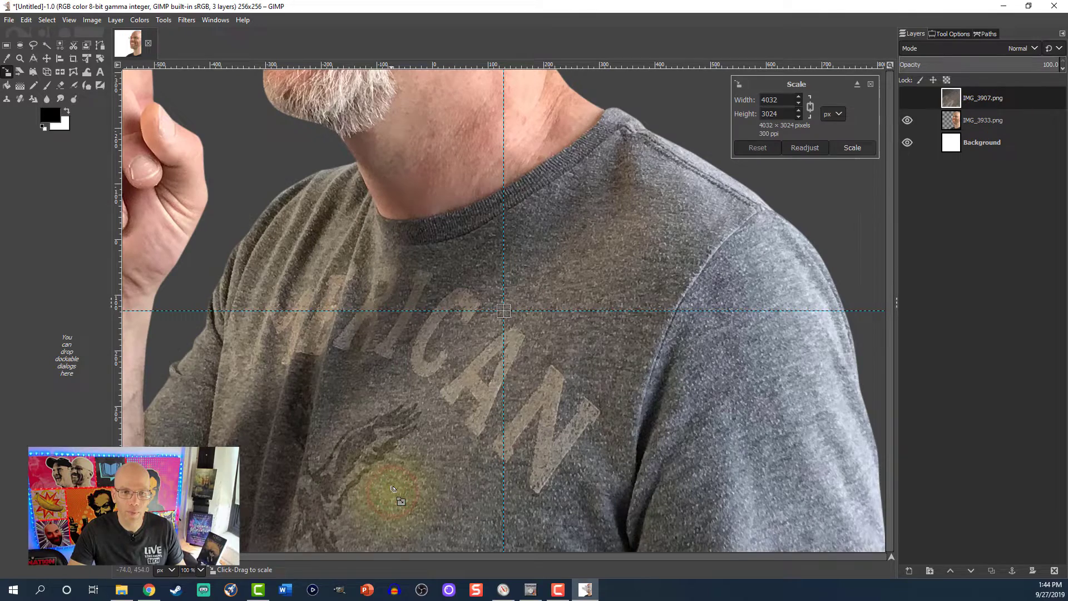
Scale the IMG_3907.png layer proportionally to about 889 × 667 px, placing the capped man's face around the left half of the canvas.
click(612, 192)
drag(487, 345, 309, 488)
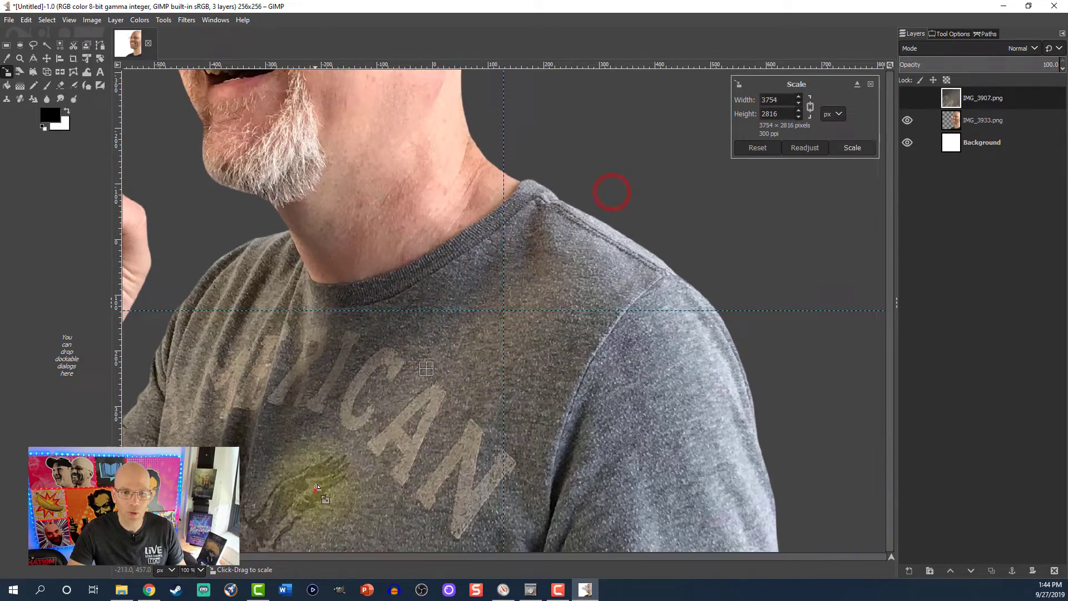
drag(725, 176, 255, 472)
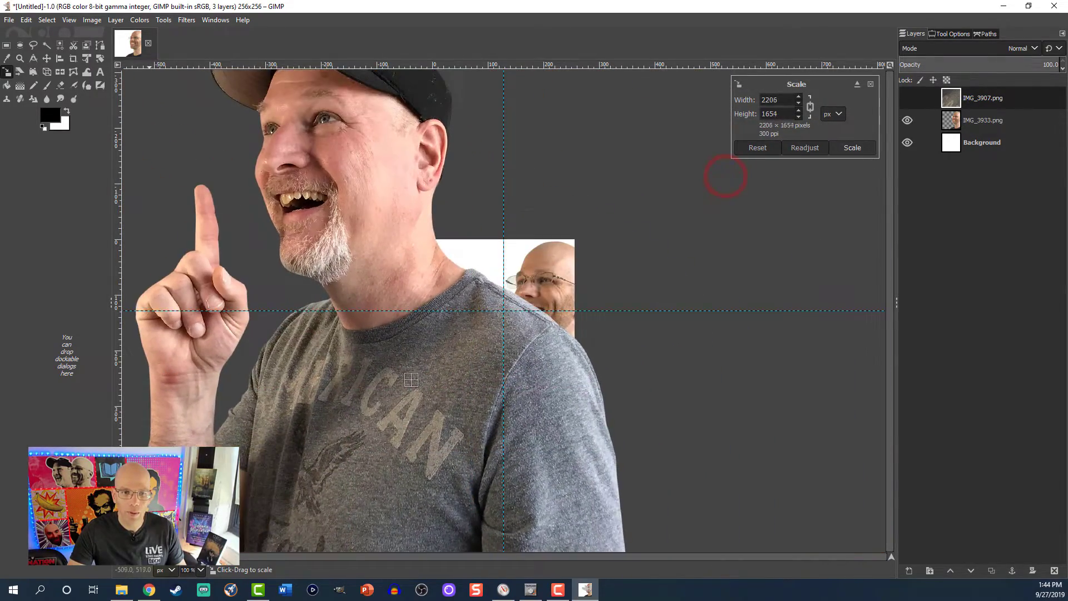
drag(664, 207, 531, 422)
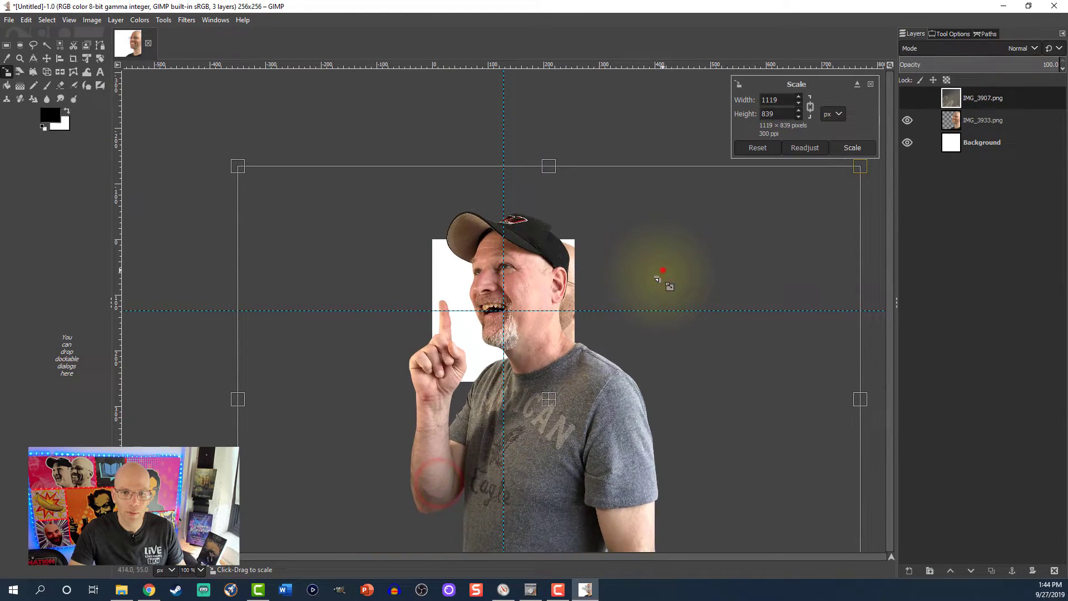
drag(660, 270, 615, 345)
drag(484, 457, 538, 410)
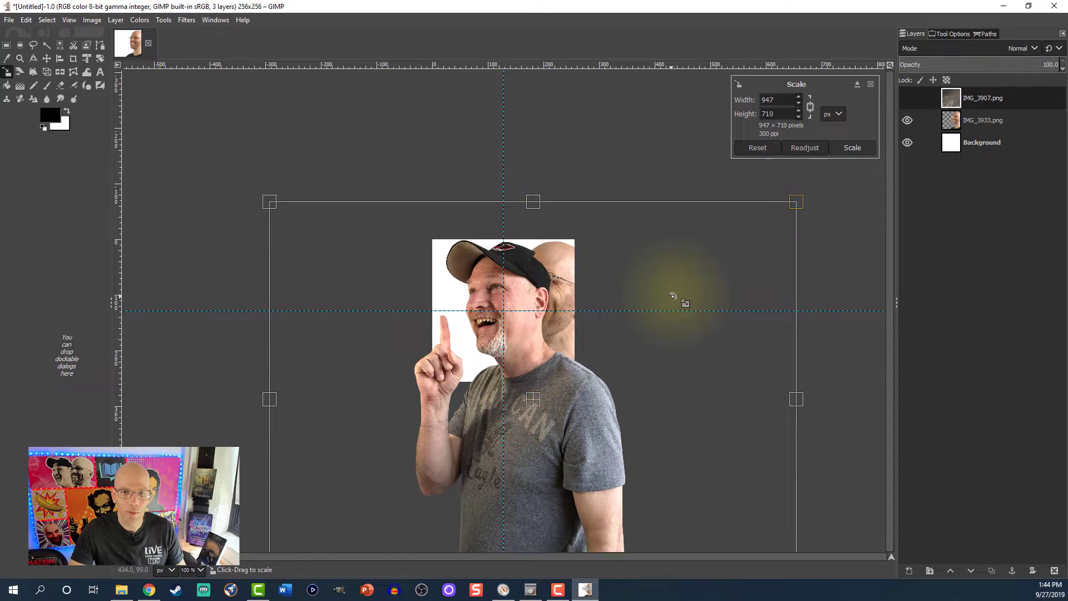
drag(677, 295, 634, 341)
drag(507, 413, 521, 393)
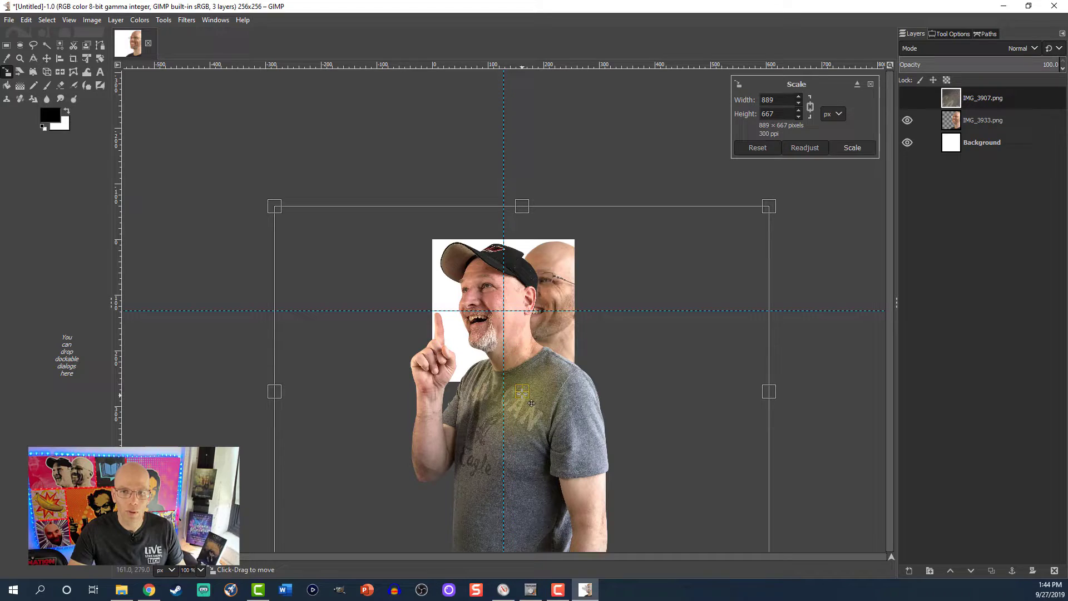
click(856, 148)
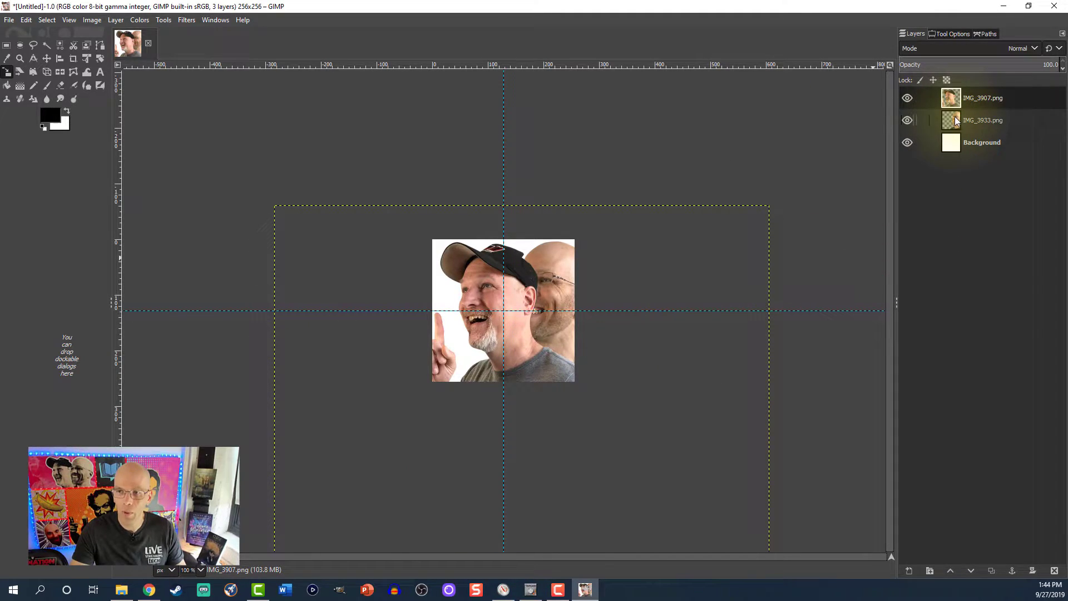
Move the IMG_3907.png layer below the IMG_3933.png layer in the stacking order.
mouse_move(947, 106)
mouse_down()
mouse_move(952, 139)
mouse_move(949, 127)
mouse_up()
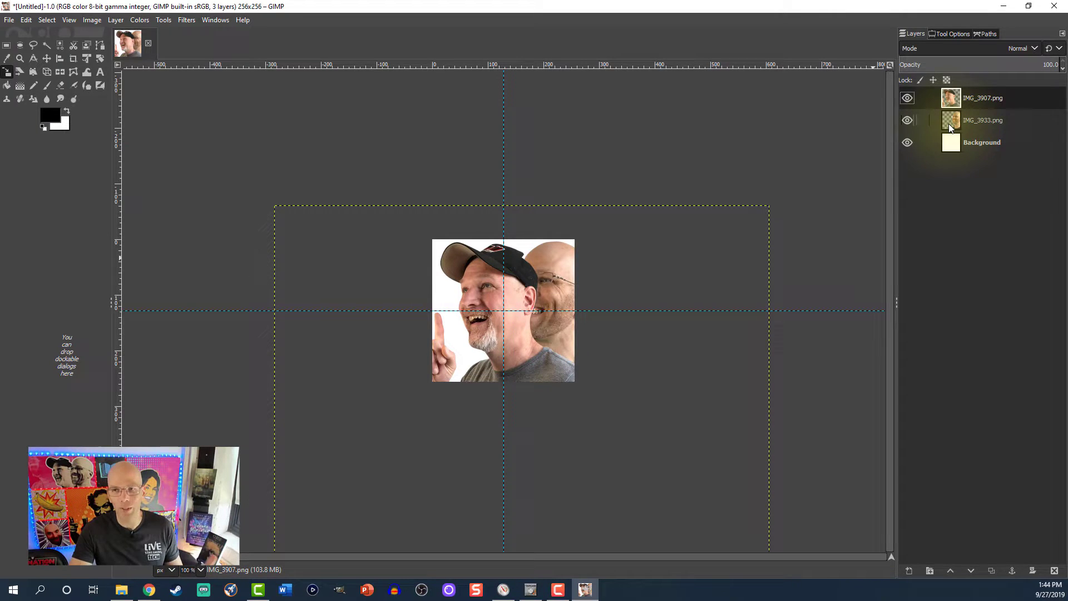
click(968, 571)
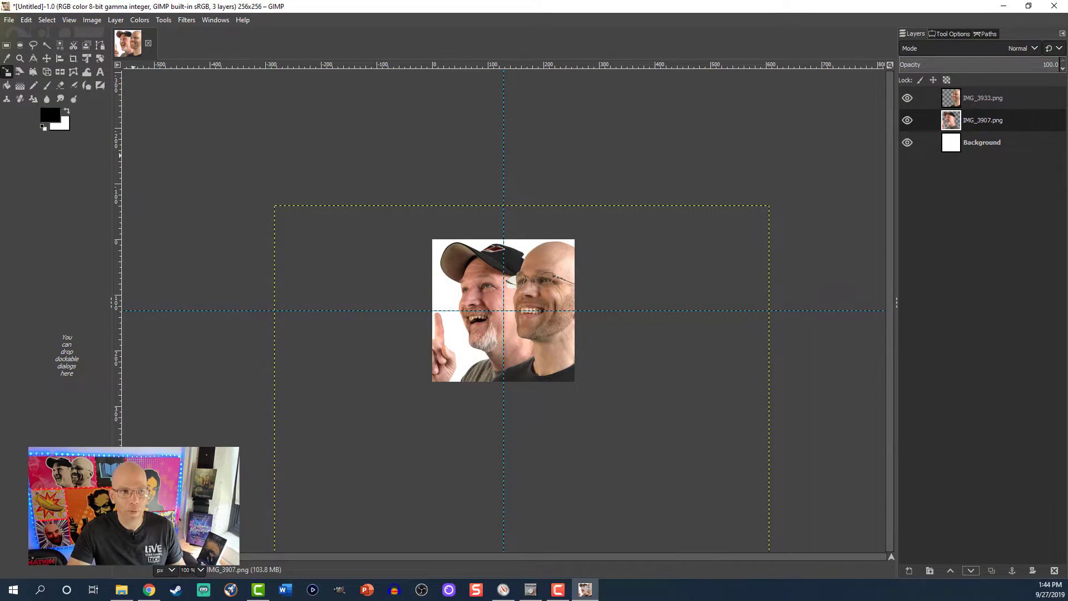
Scale the IMG_3907.png layer proportionally to about 808 × 607 px, keeping the capped man's face in the left half of the canvas.
click(8, 73)
click(424, 419)
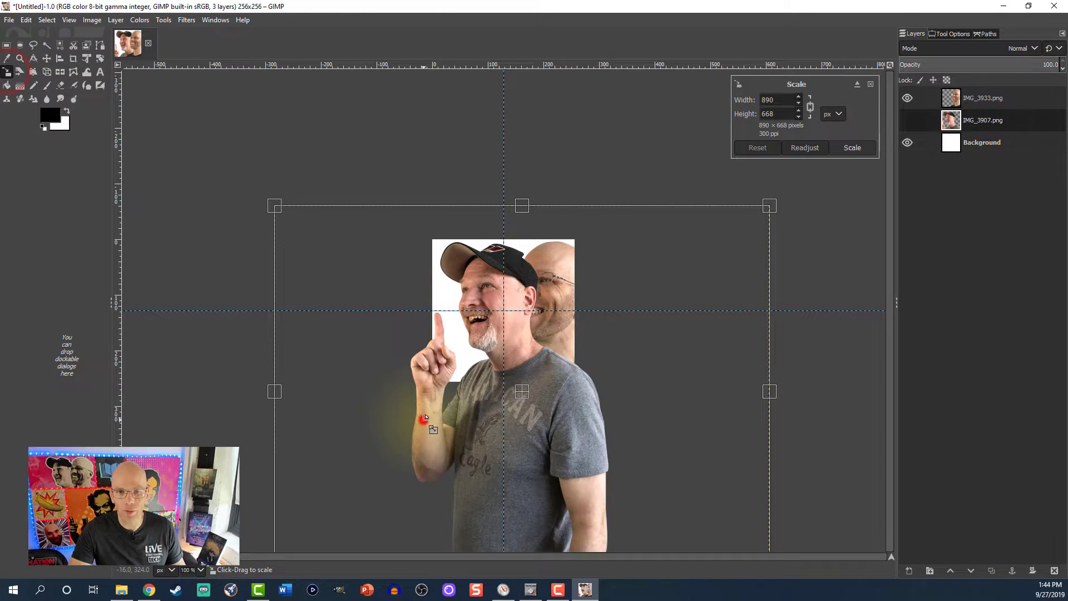
drag(414, 457, 440, 457)
drag(600, 329, 589, 336)
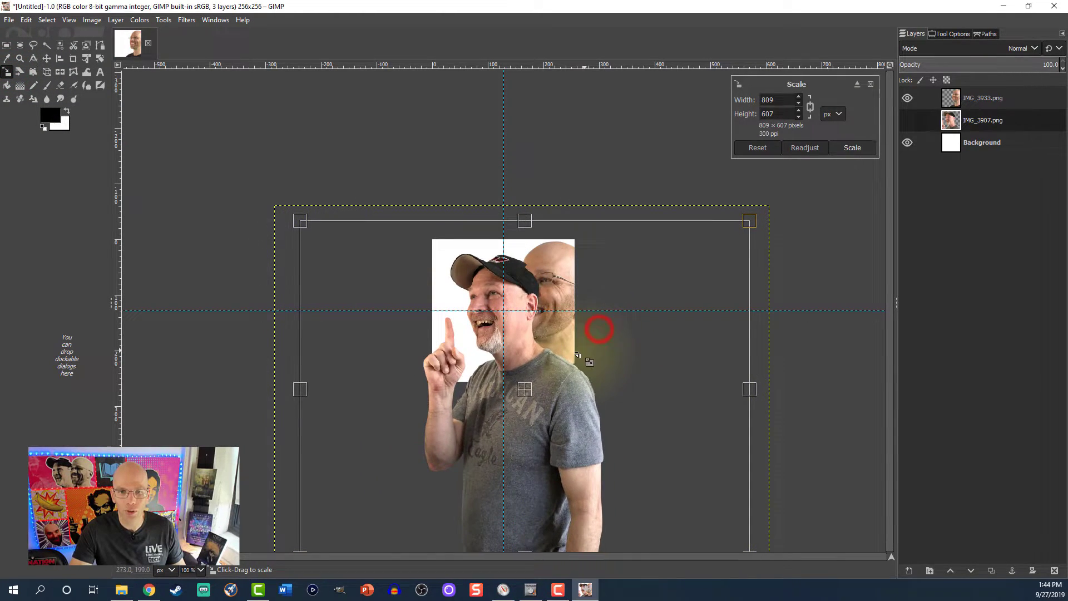
drag(525, 391, 513, 384)
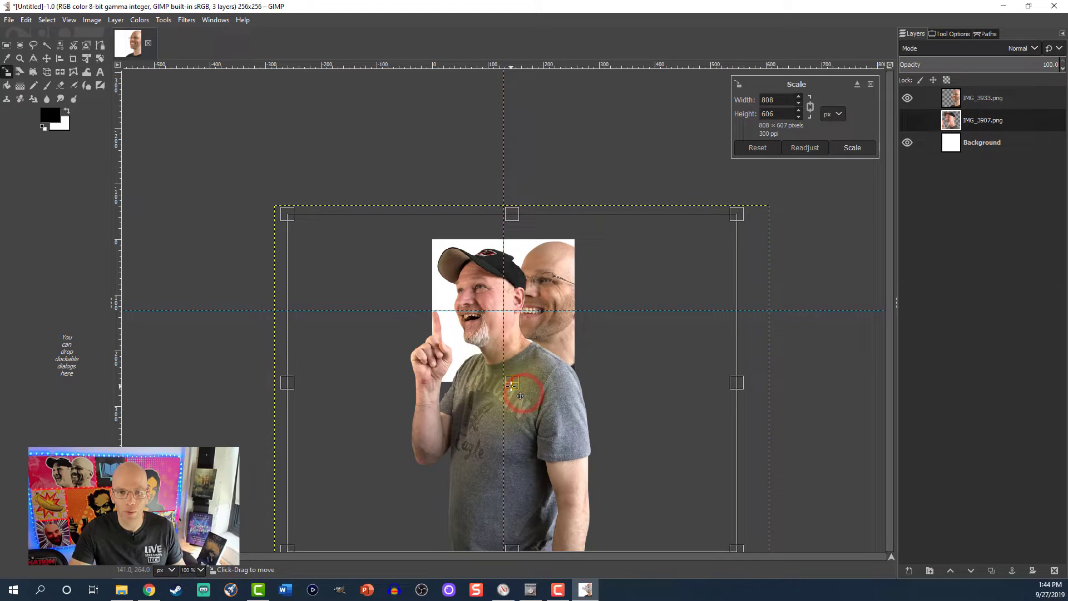
click(852, 148)
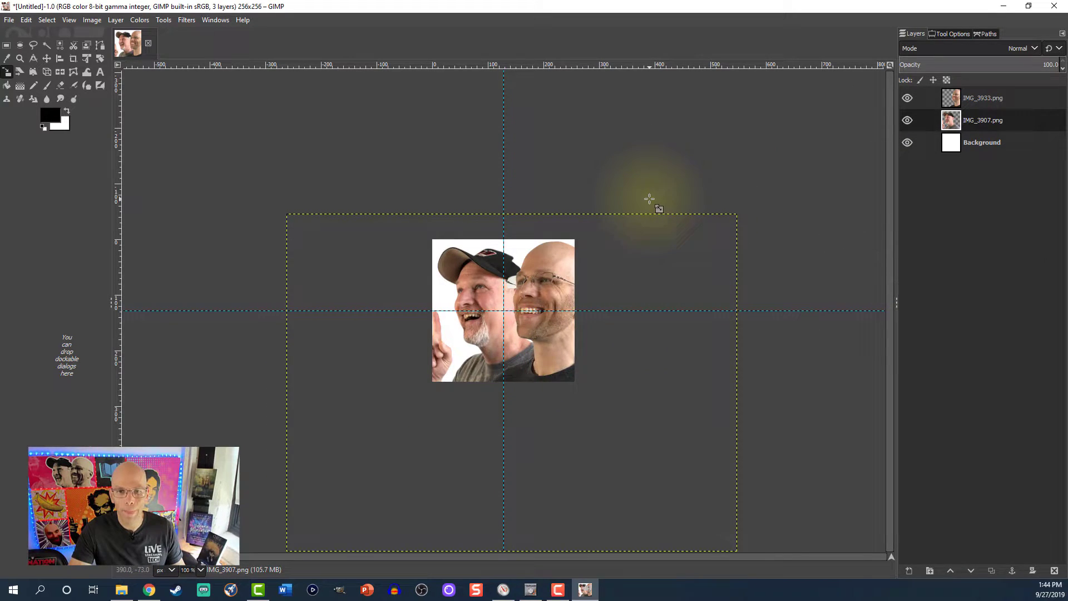
Move the IMG_3933.png and IMG_3907.png portraits slightly left and down so the faces sit on either side of the vertical guide.
click(46, 58)
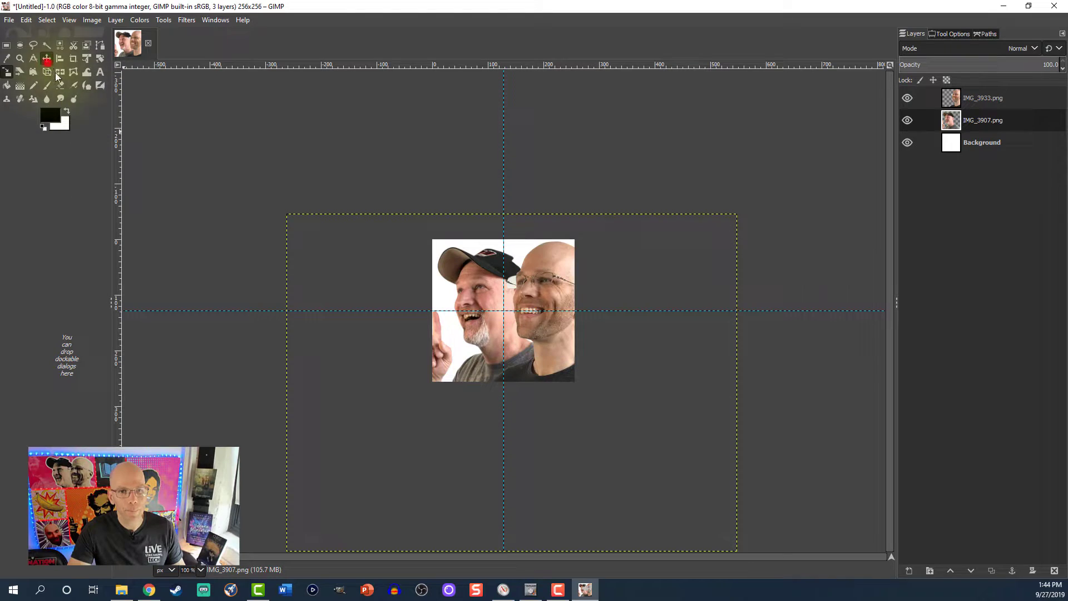
click(552, 375)
drag(552, 374, 536, 380)
drag(498, 367, 494, 373)
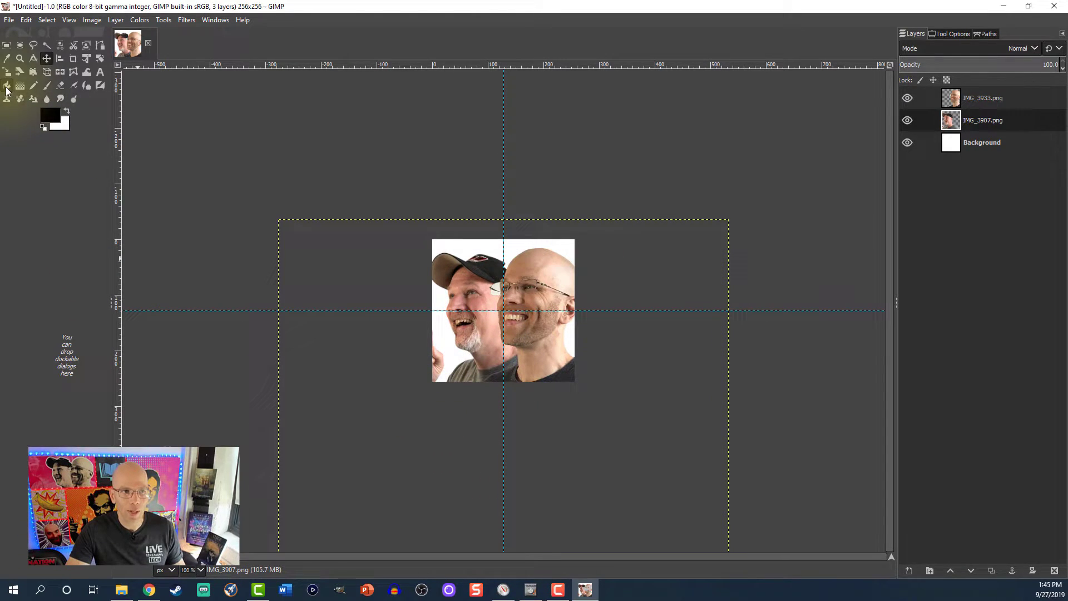
Erase the capped man's raised hand from the IMG_3907.png layer using the 2. Hardness 100 brush at size 200.
click(60, 87)
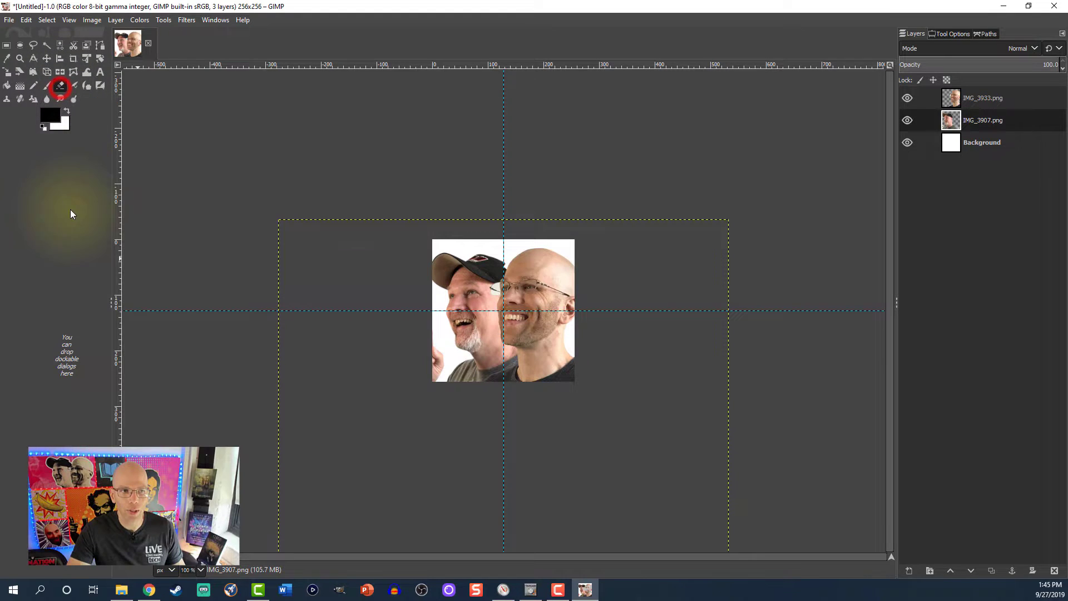
click(950, 34)
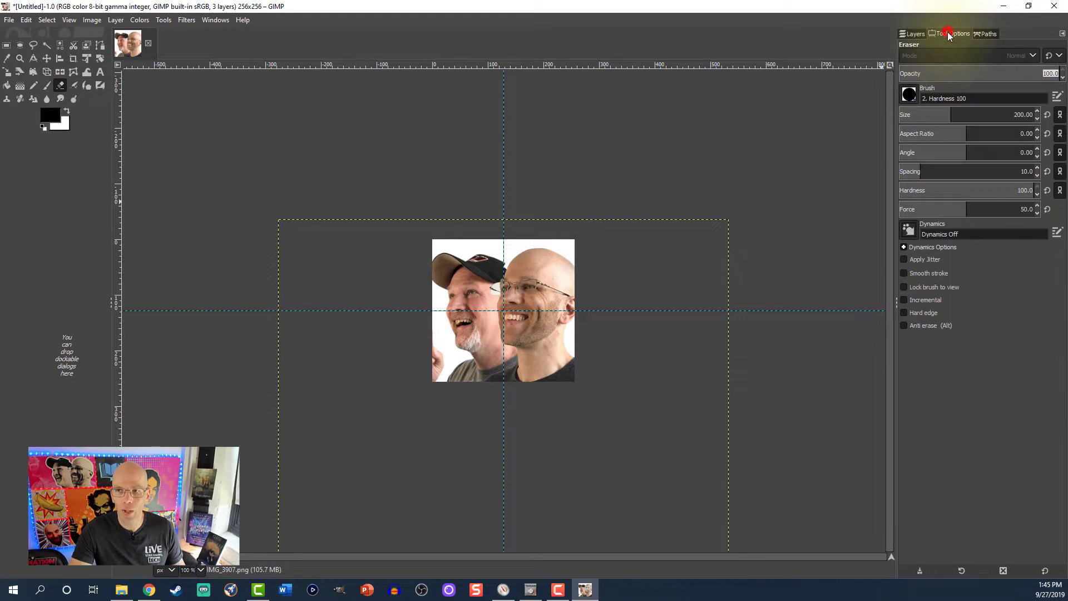
click(910, 99)
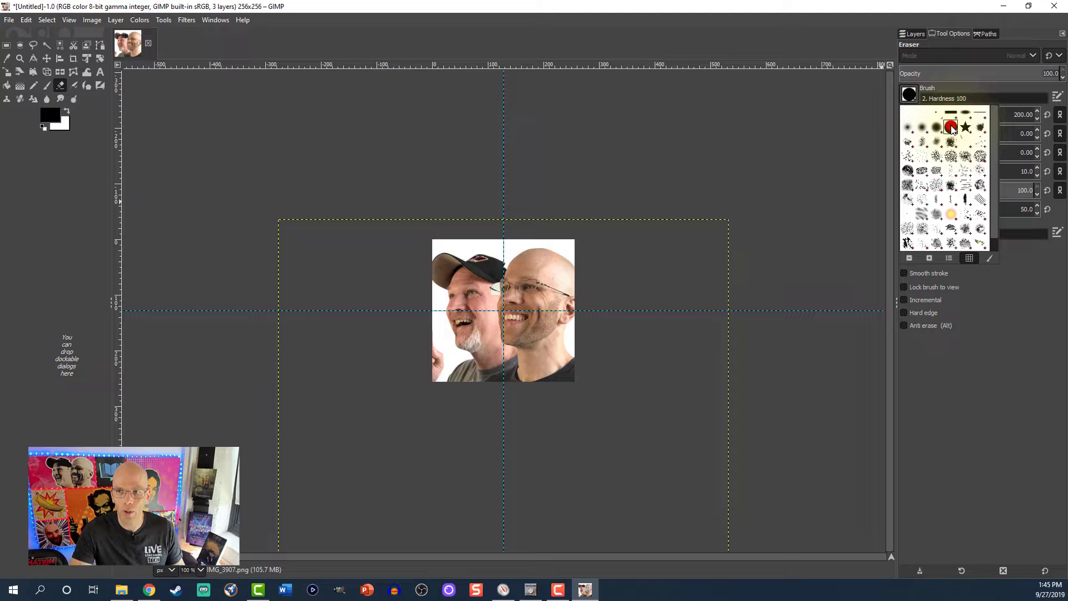
click(1008, 115)
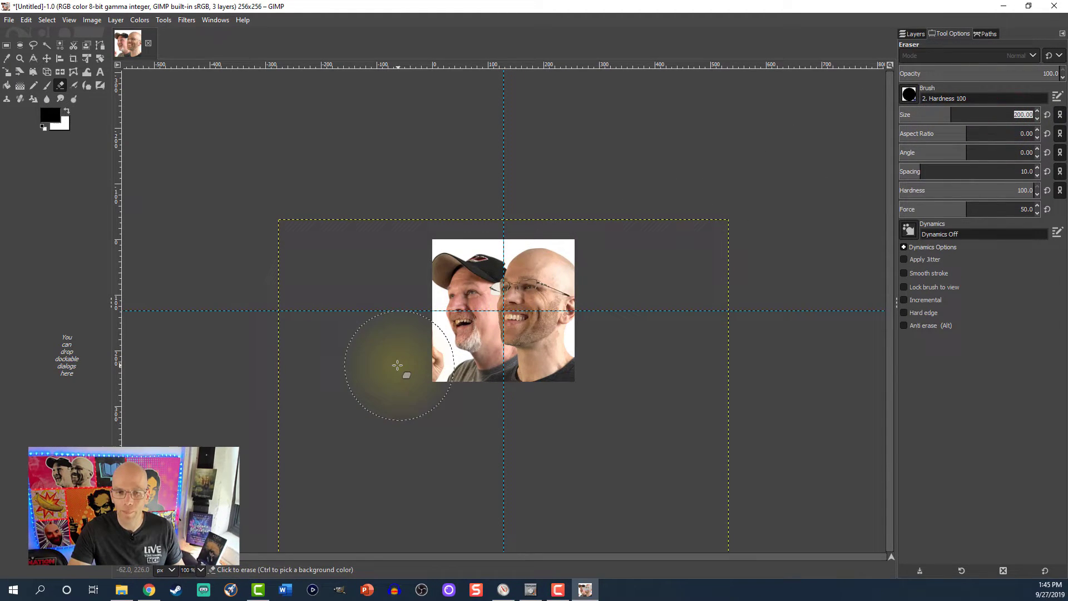
click(912, 34)
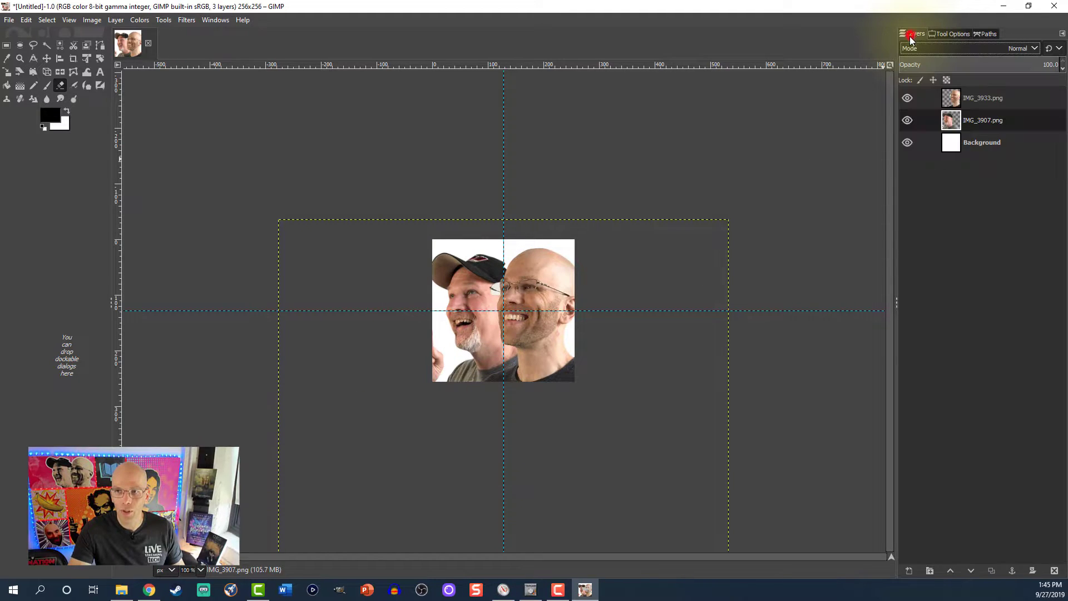
click(393, 363)
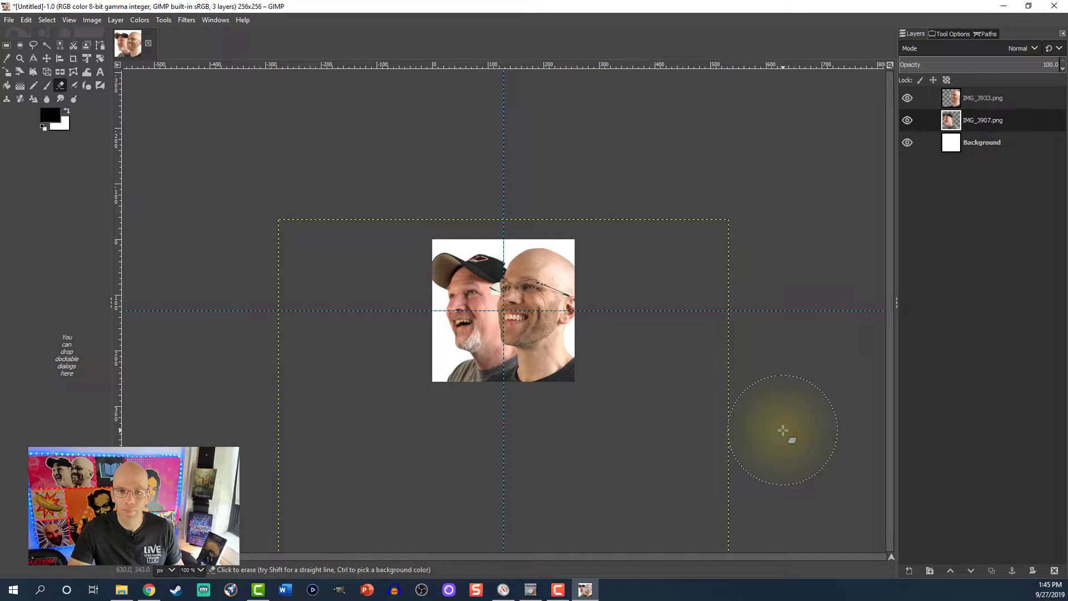
Fine-tune both portraits' positions, shifting the capped man slightly right, and erase the leftover fingertip at the canvas's left edge.
click(47, 58)
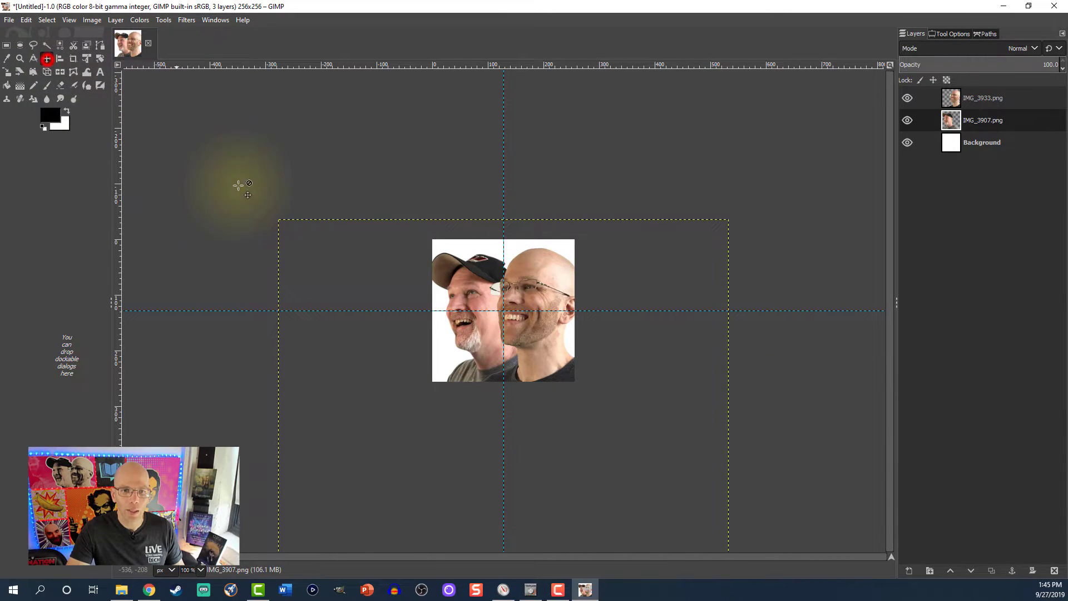
drag(475, 336, 472, 343)
click(517, 327)
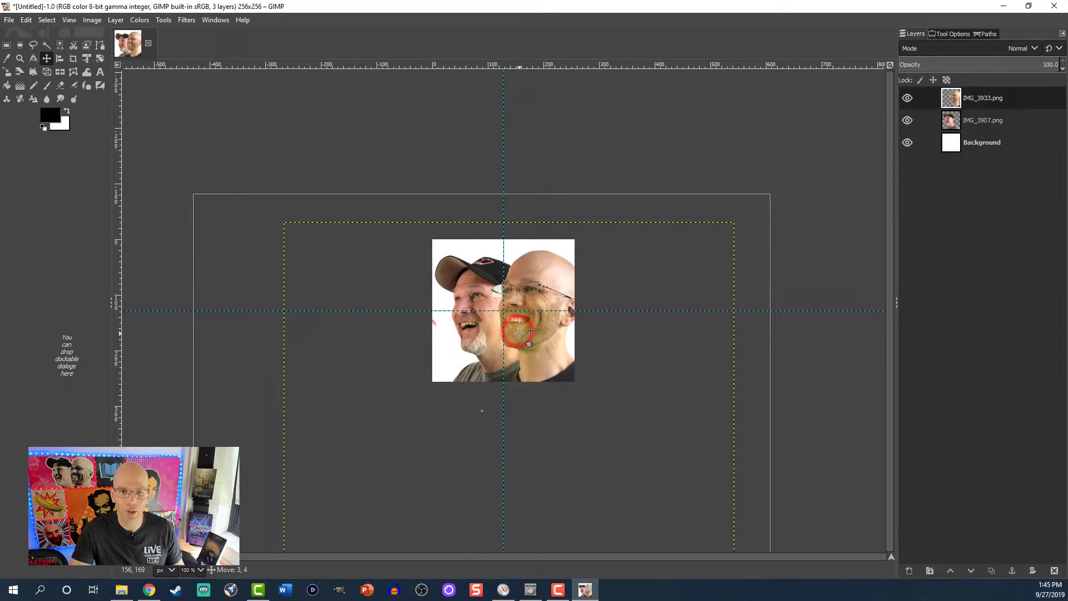
click(481, 332)
drag(480, 332, 479, 328)
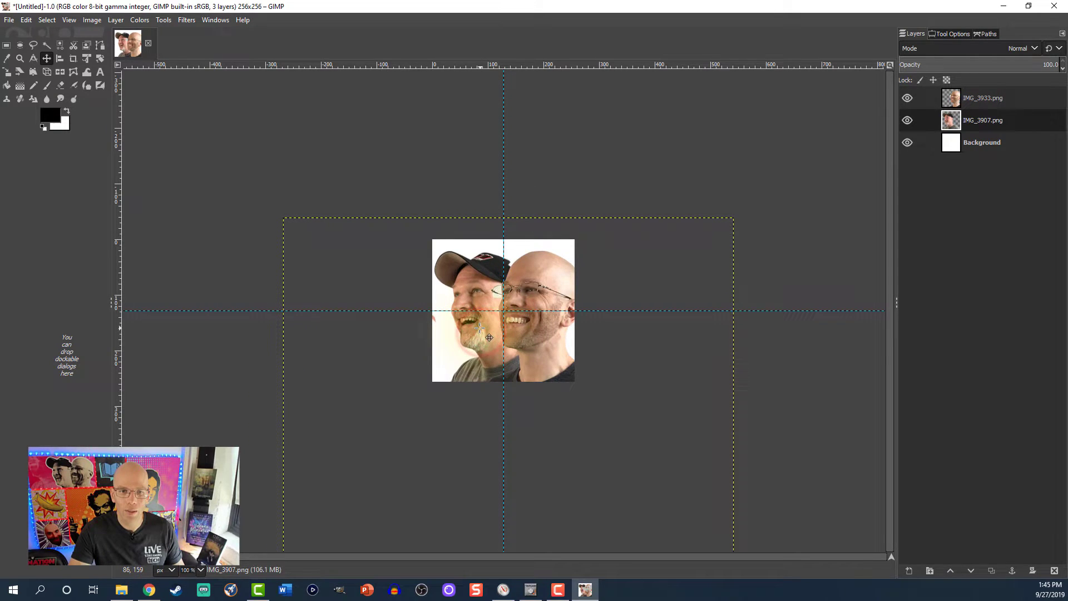
click(61, 85)
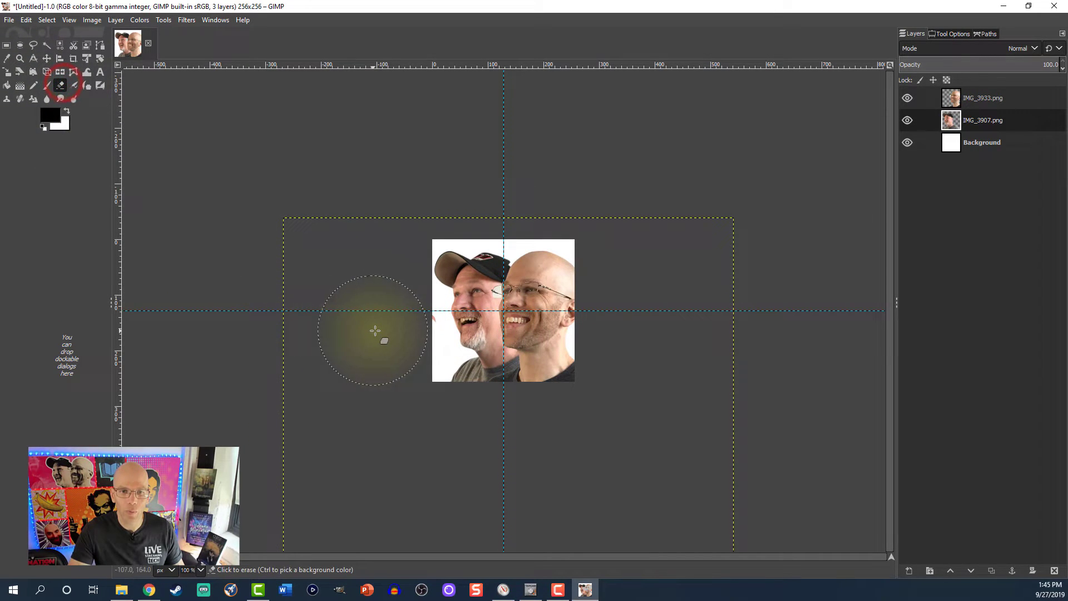
click(388, 331)
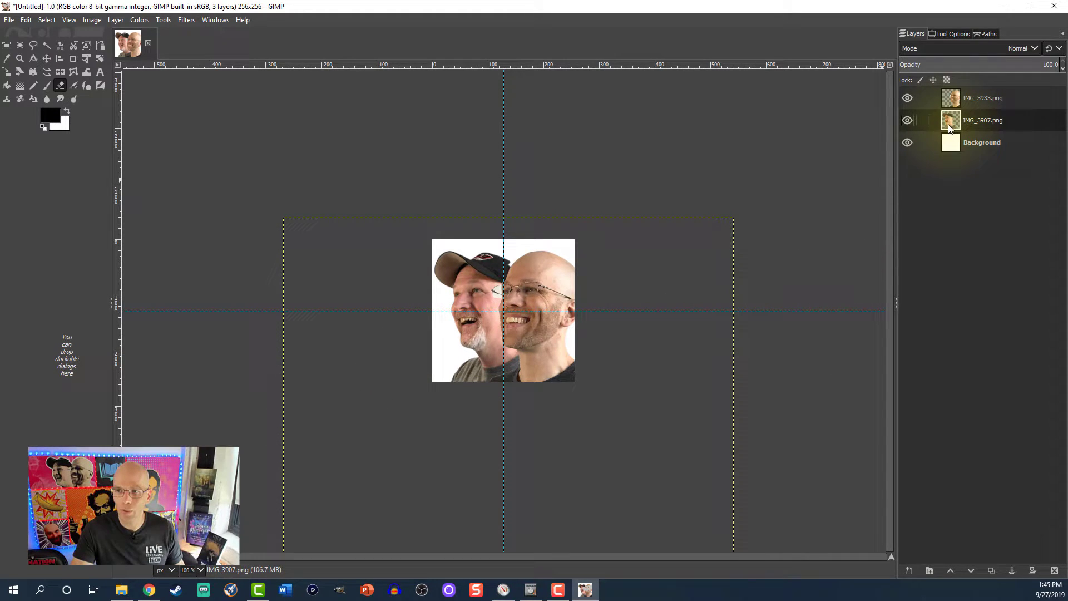
Add a new 256 × 256 px layer with transparency directly above the Background layer.
click(950, 142)
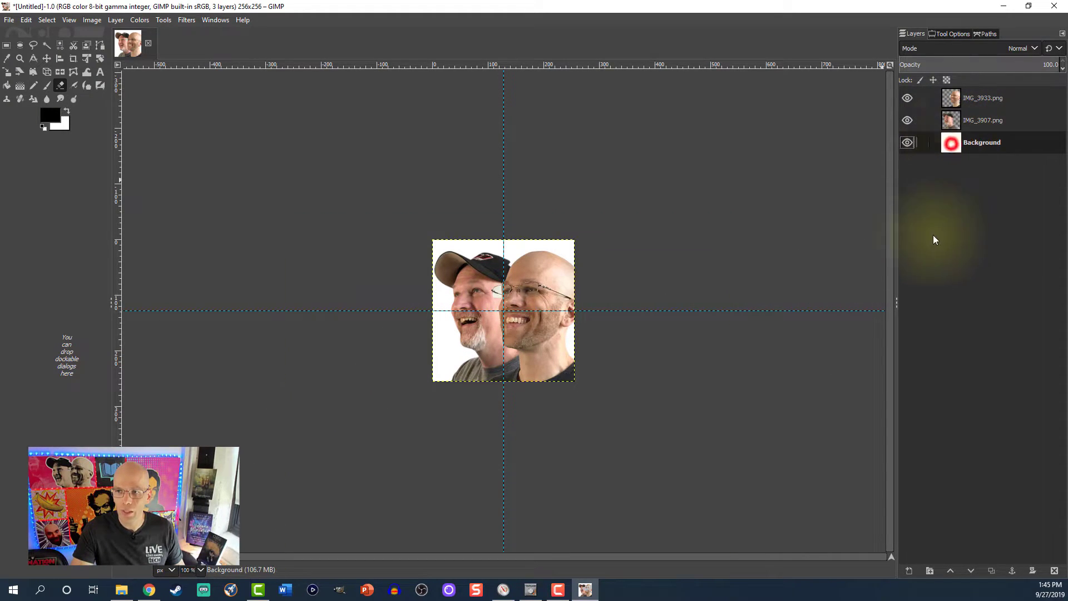
click(908, 572)
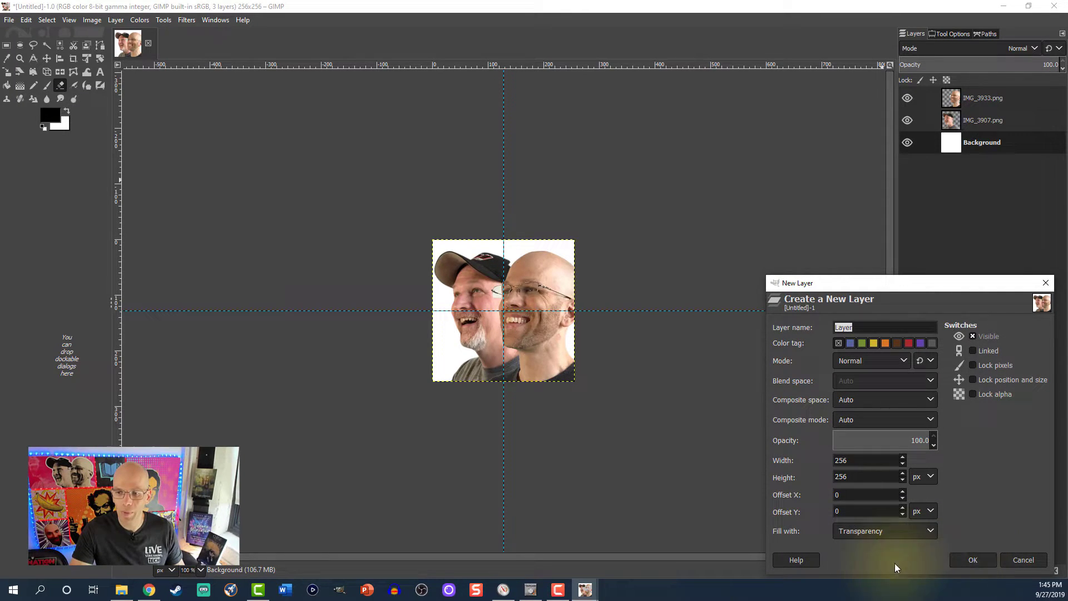
click(972, 558)
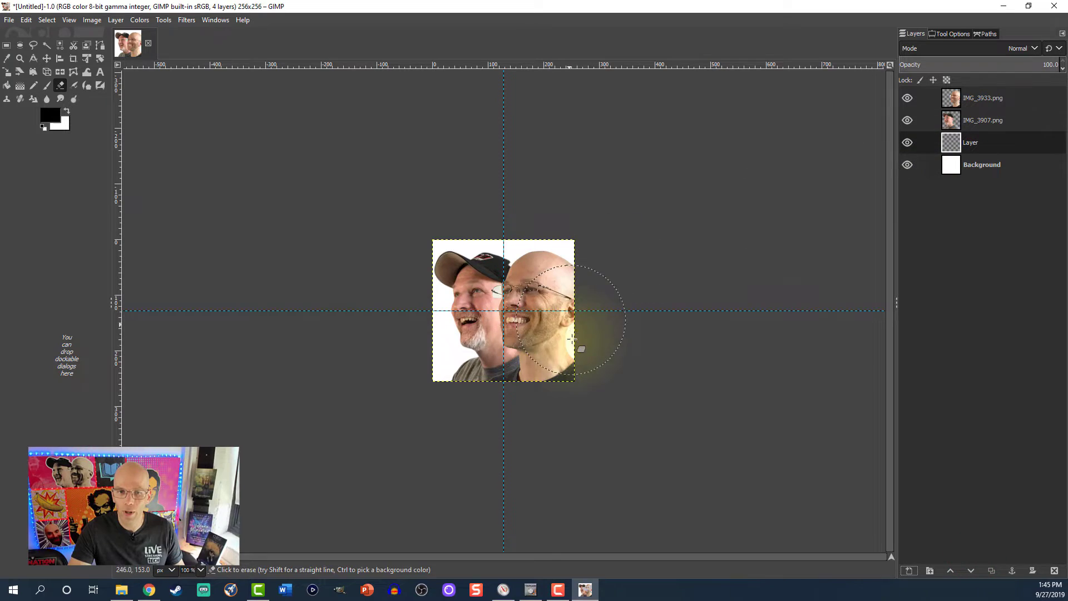
Select the IMG_3907.png portrait's outline with Alpha to Selection and fill it with black on the new transparent layer.
click(948, 125)
right_click(947, 125)
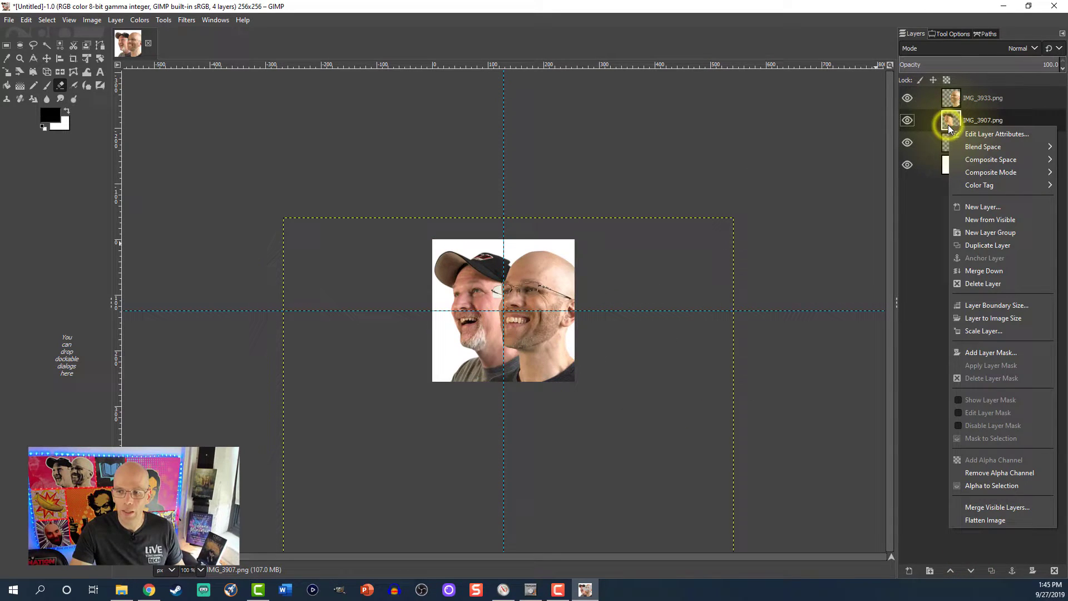
click(997, 486)
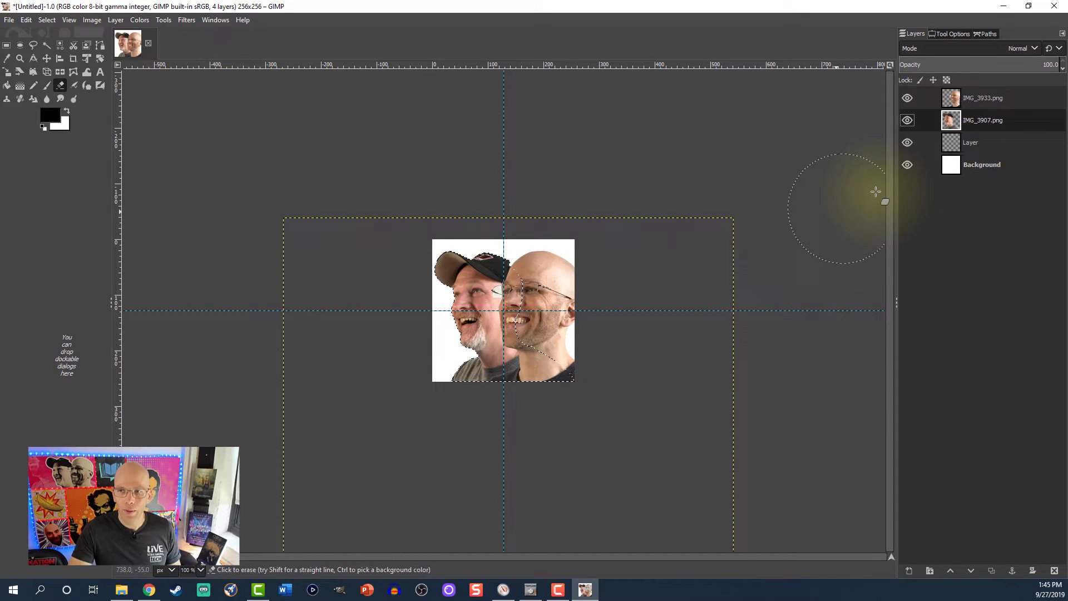
click(949, 146)
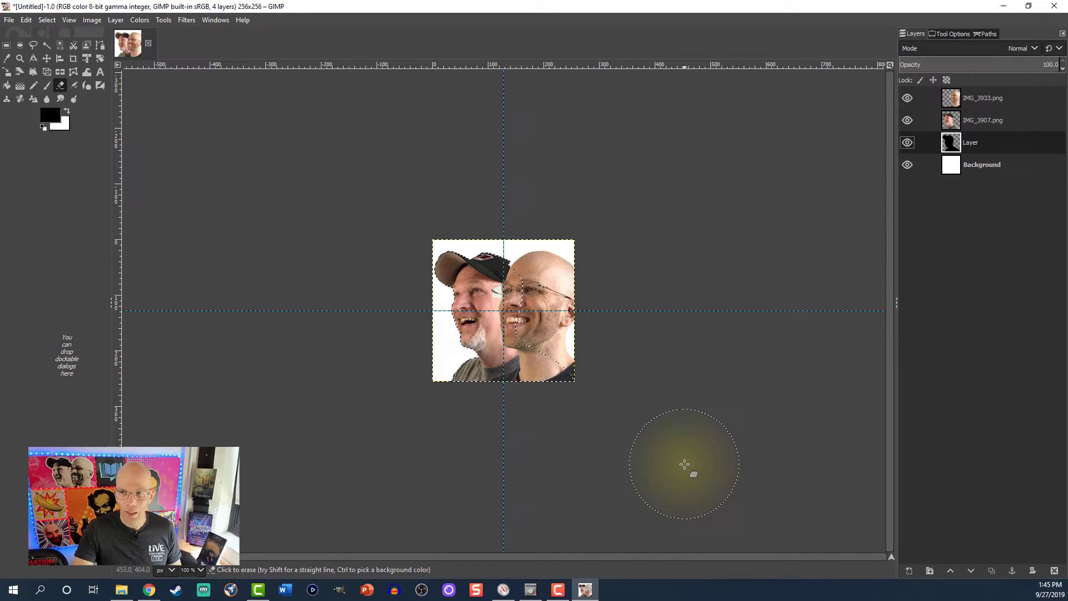
click(909, 123)
click(910, 122)
Fill the IMG_3933.png portrait's alpha selection with black on the silhouette layer, and check the result with both portraits temporarily hidden.
right_click(949, 99)
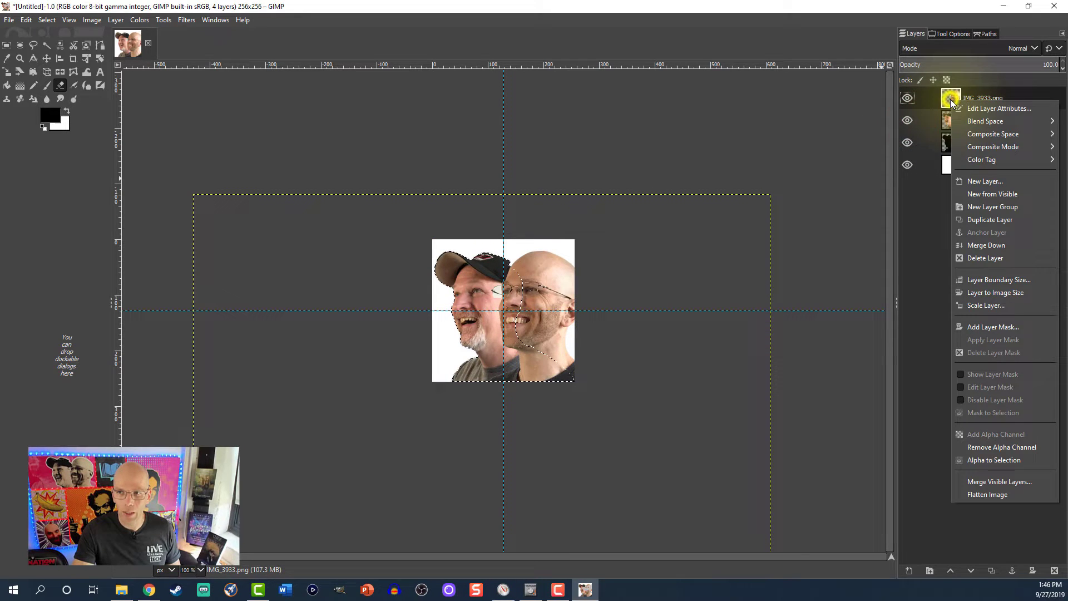
click(984, 459)
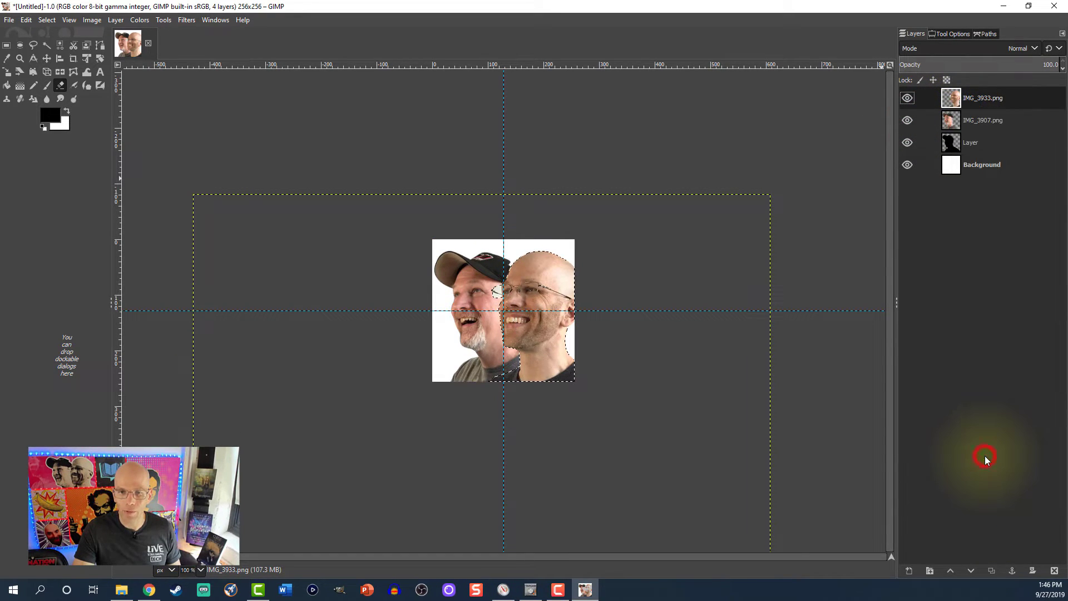
click(952, 144)
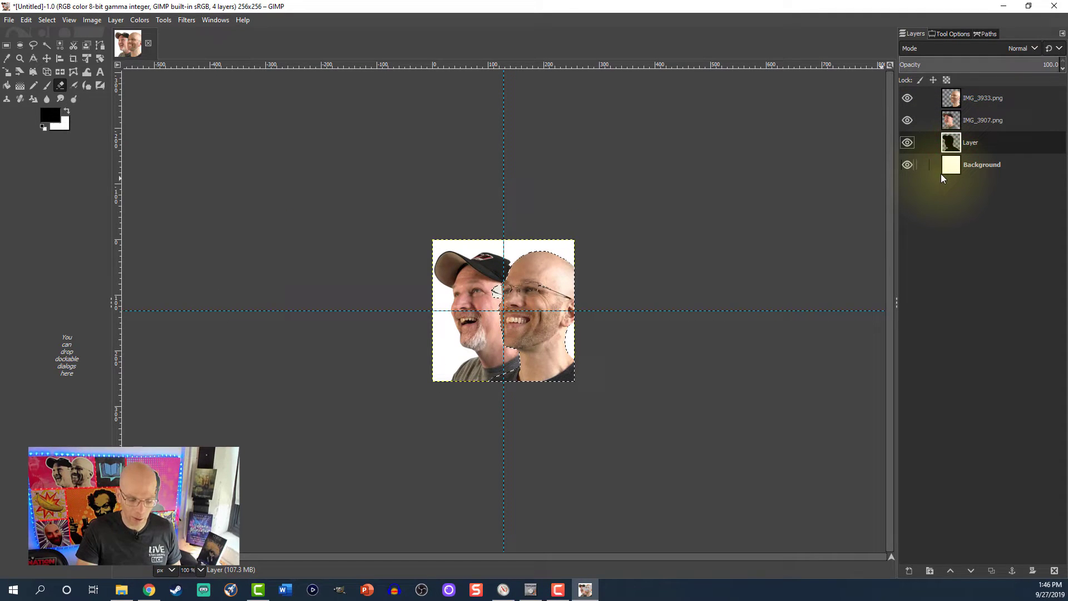
key(ctrl+comma)
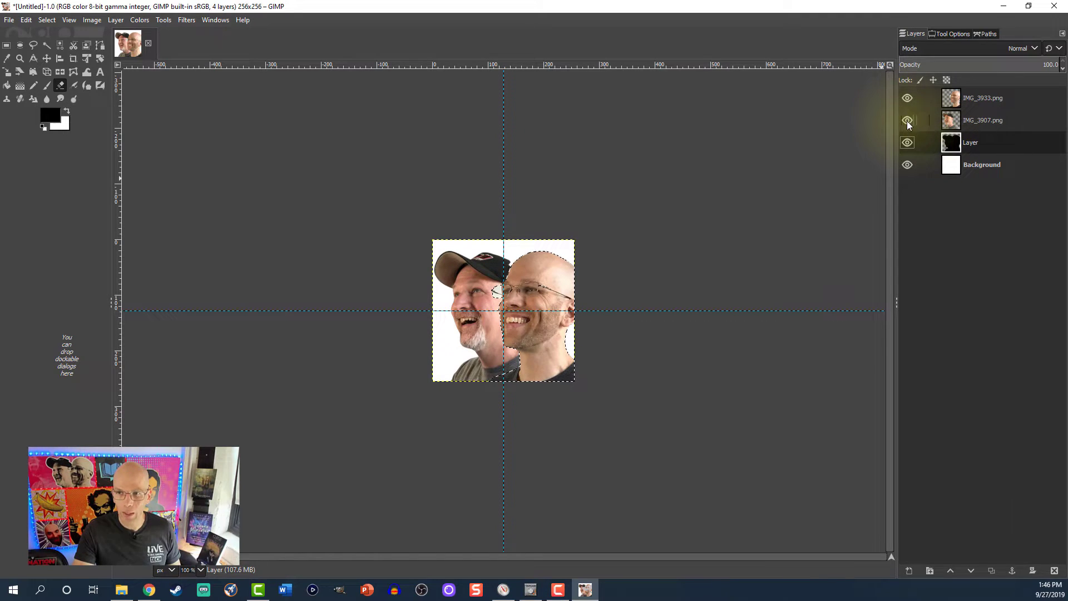
click(907, 98)
click(908, 120)
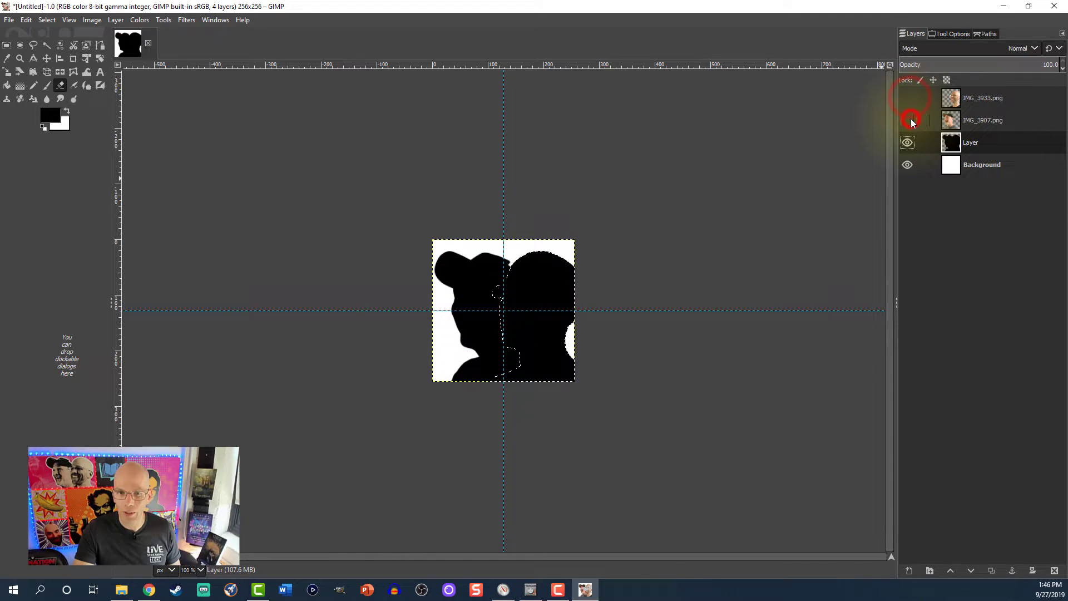
click(907, 99)
click(907, 120)
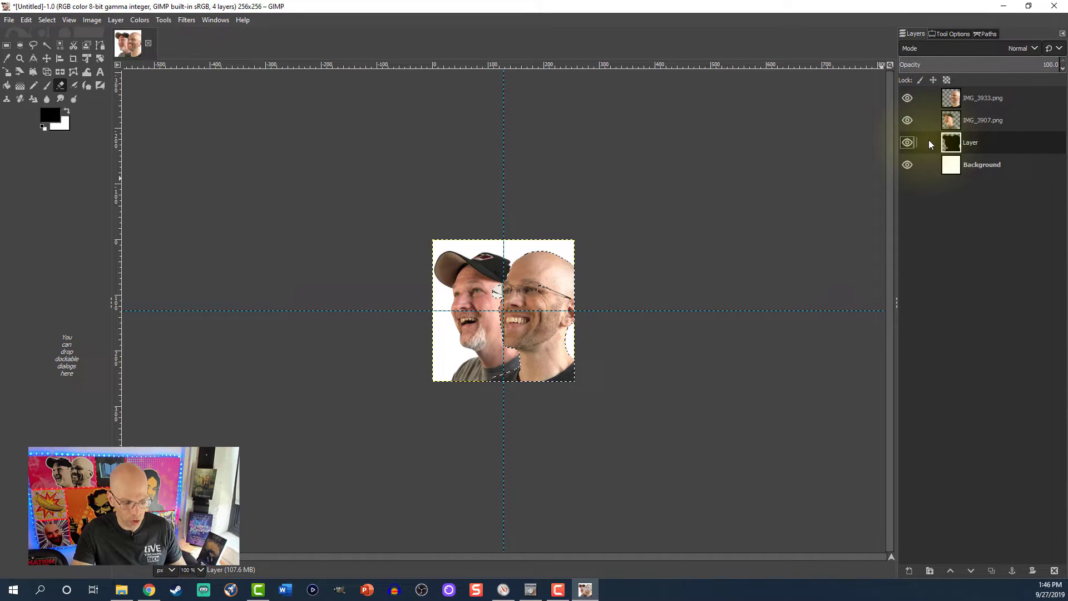
Apply a Gaussian Blur of size 15 in X and Y to the black silhouette layer, and duplicate the blurred layer.
click(188, 21)
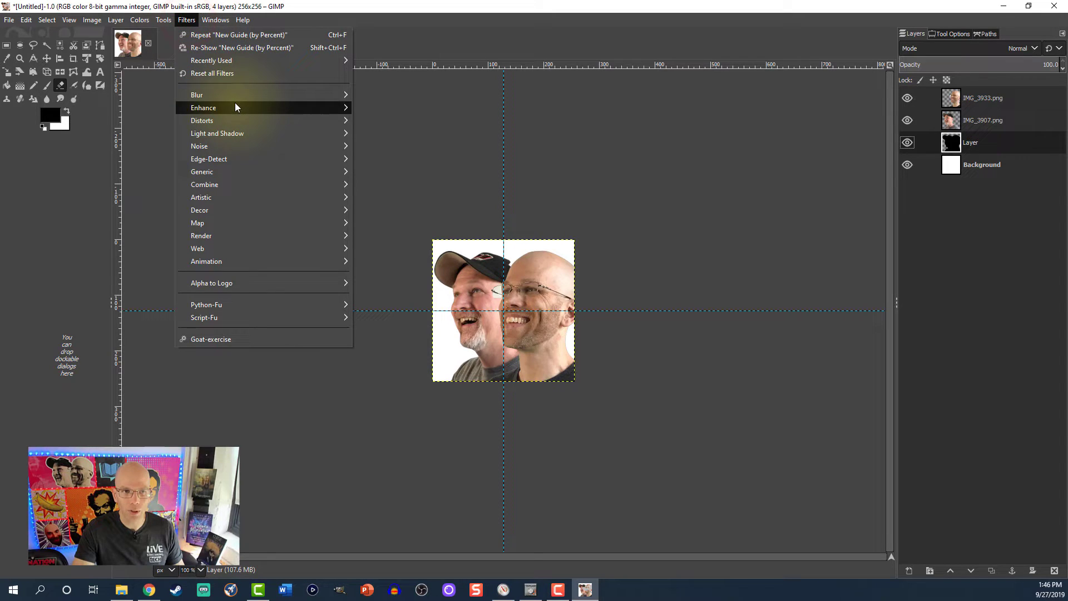
mouse_move(231, 98)
click(383, 97)
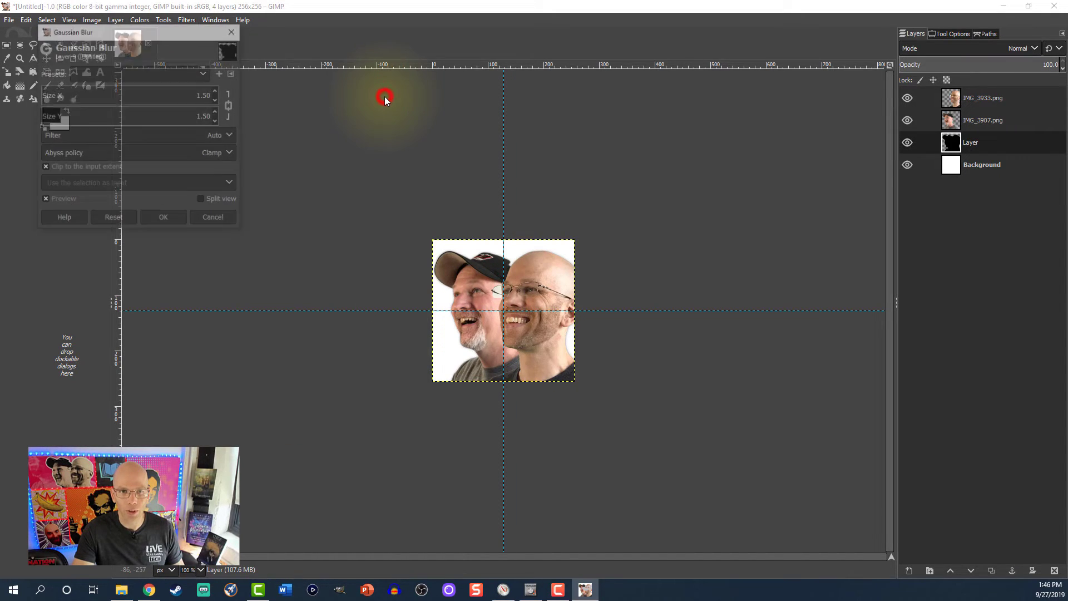
click(201, 97)
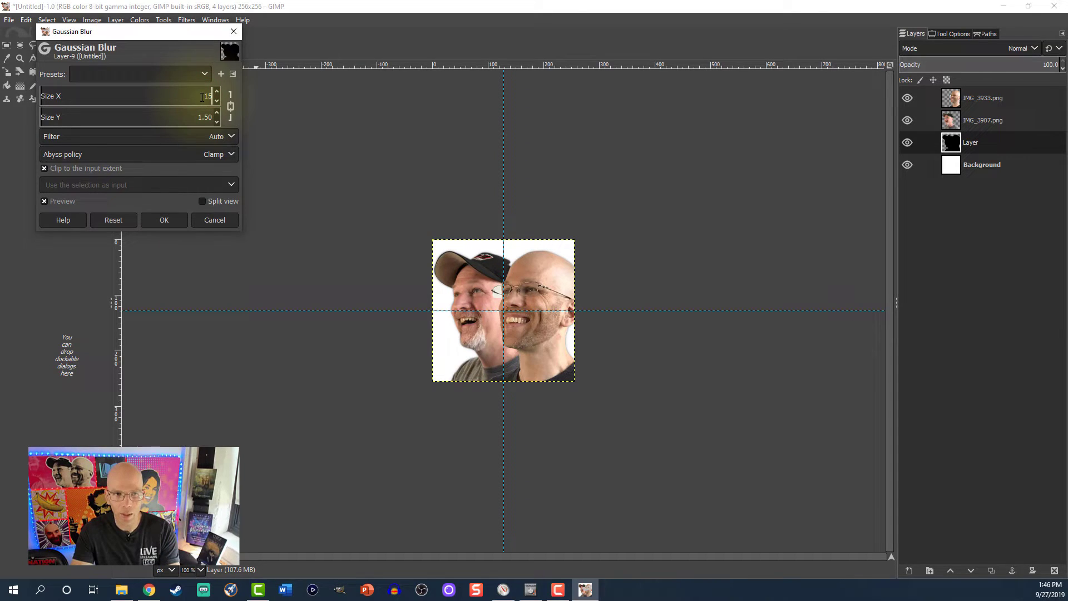
text(15)
key(Return)
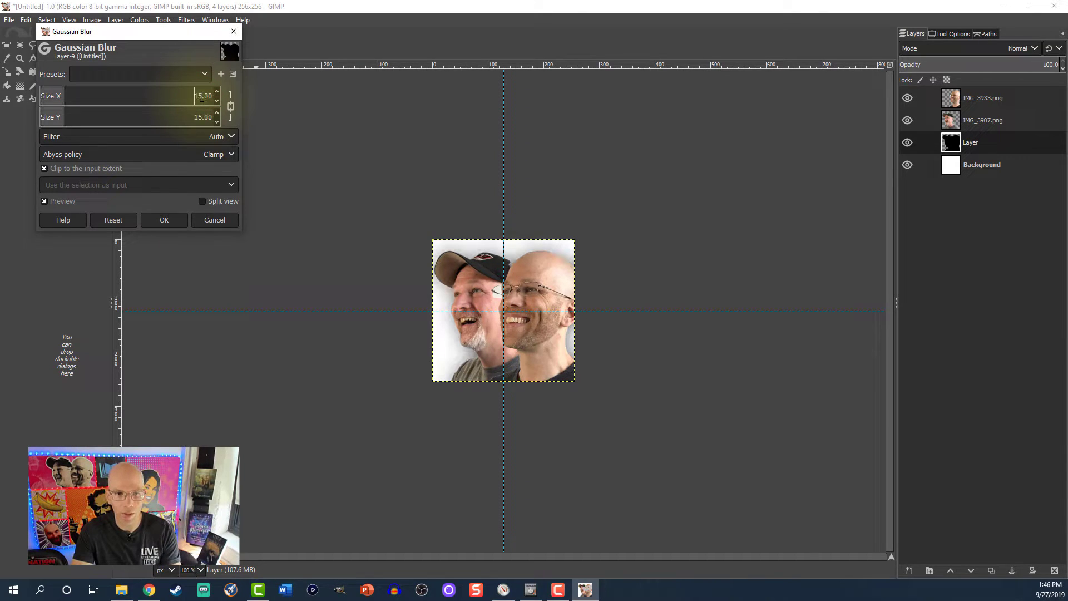
click(173, 219)
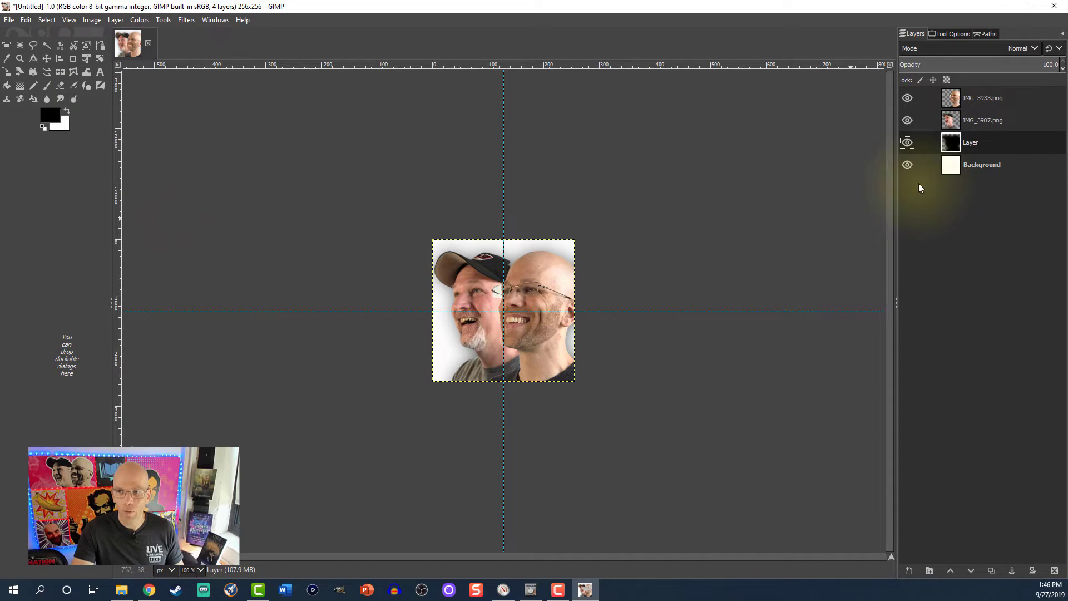
click(992, 571)
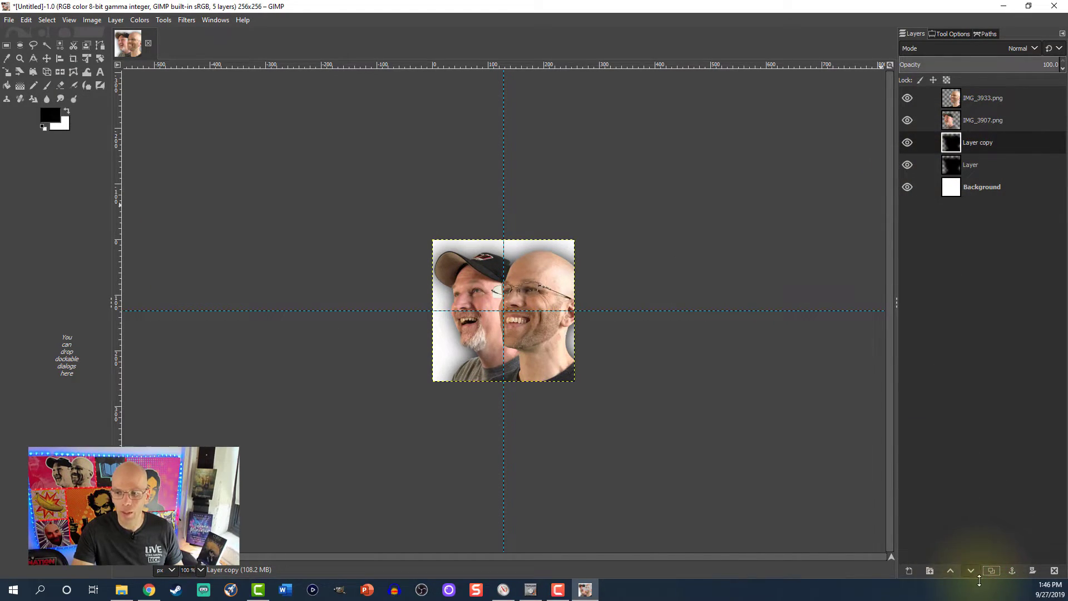
Undo an extra duplicate of the blurred shadow layer and merge the first copy down into the original shadow layer.
click(992, 570)
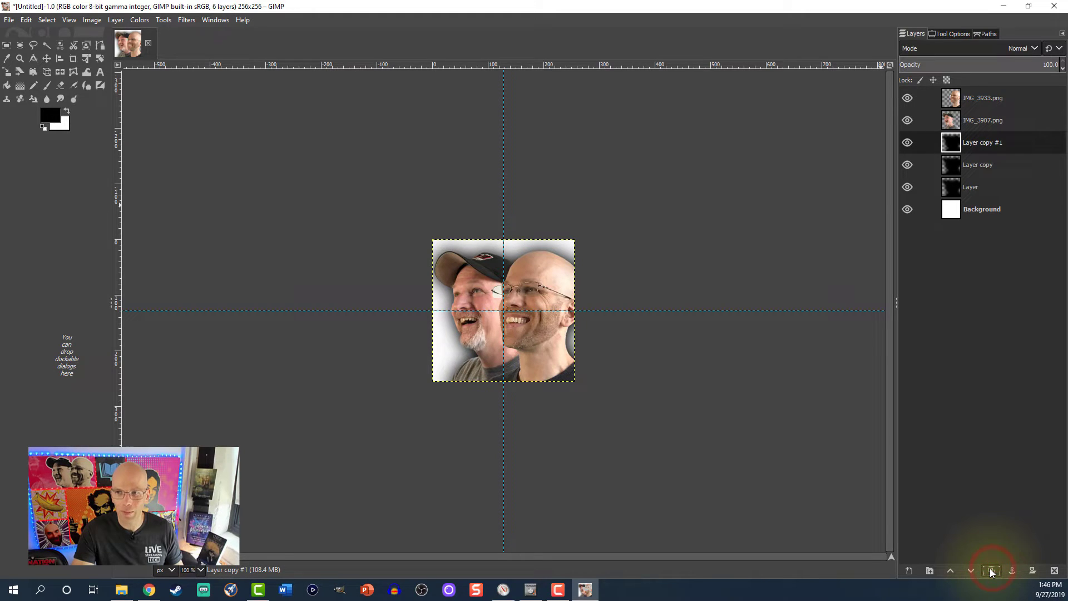
key(ctrl+z)
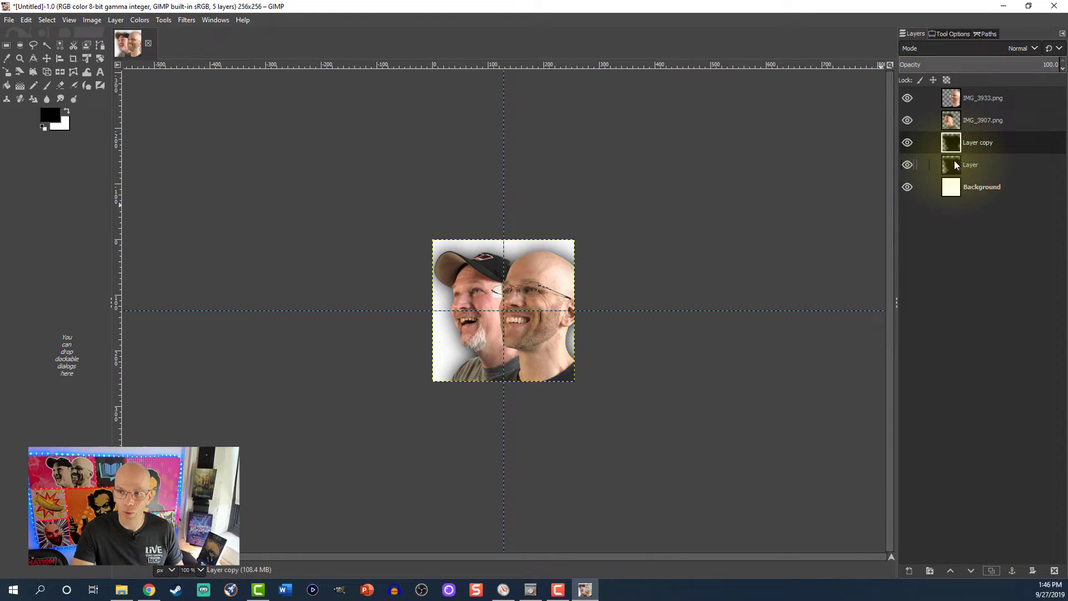
right_click(947, 145)
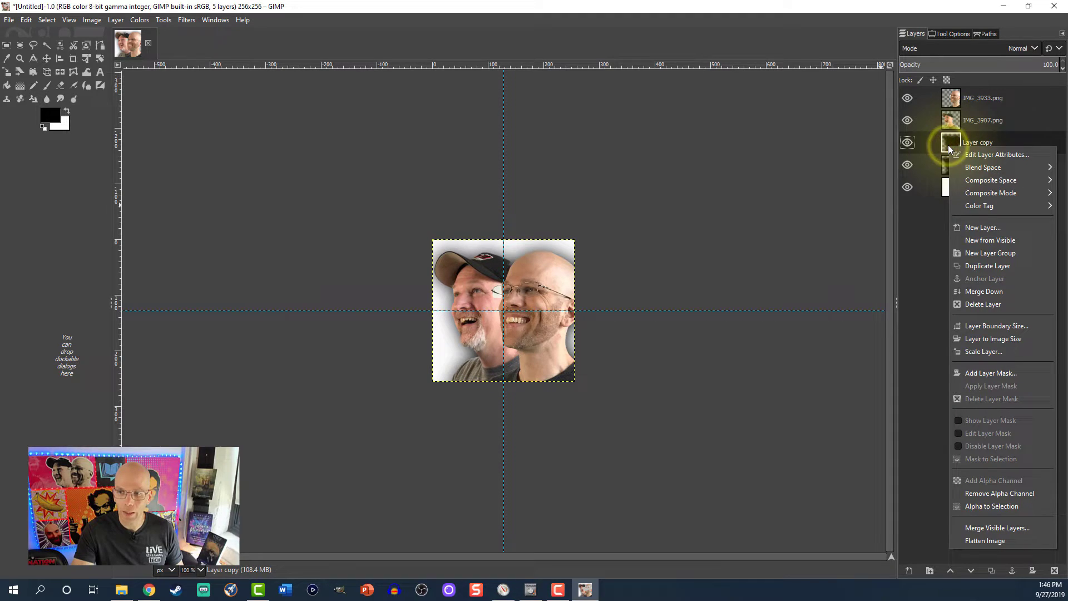
click(963, 290)
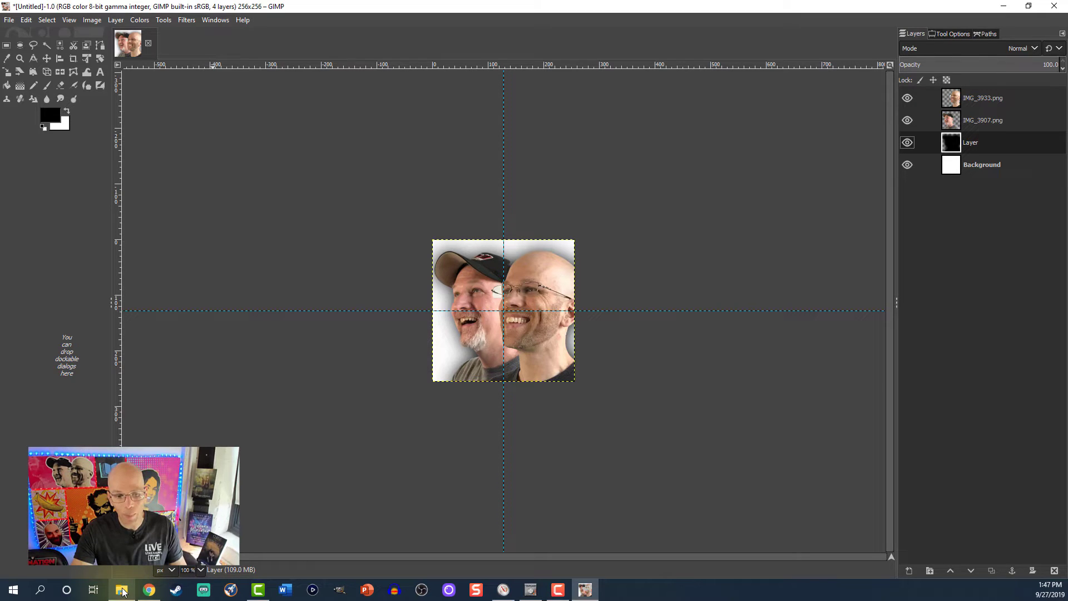
Import Background2.png from the IMAGES FOR LST folder in File Explorer and place its layer directly below the shadow layer.
mouse_move(123, 591)
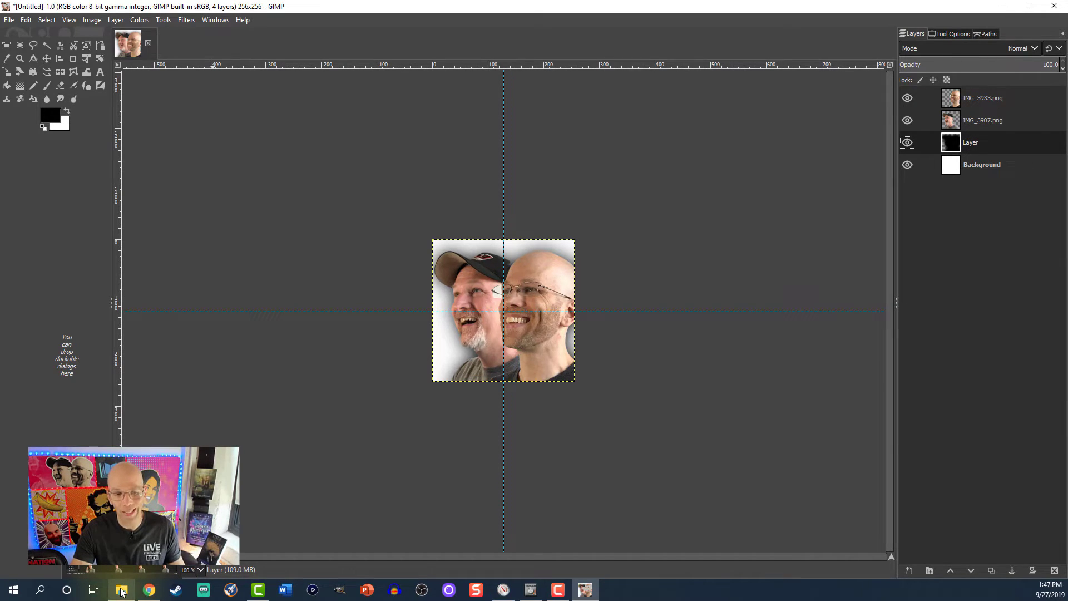
click(123, 589)
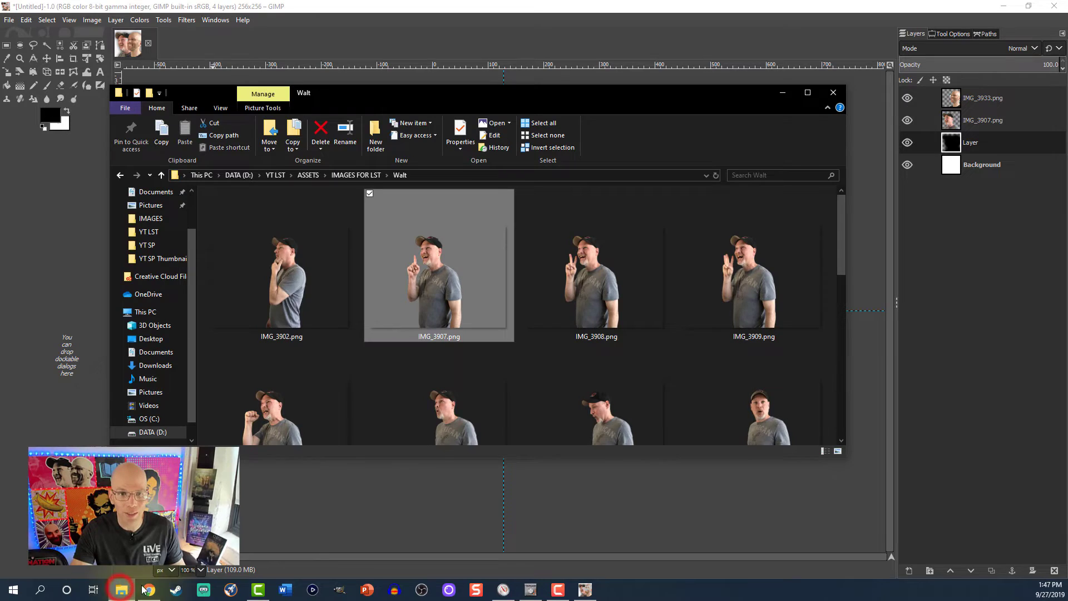
click(307, 175)
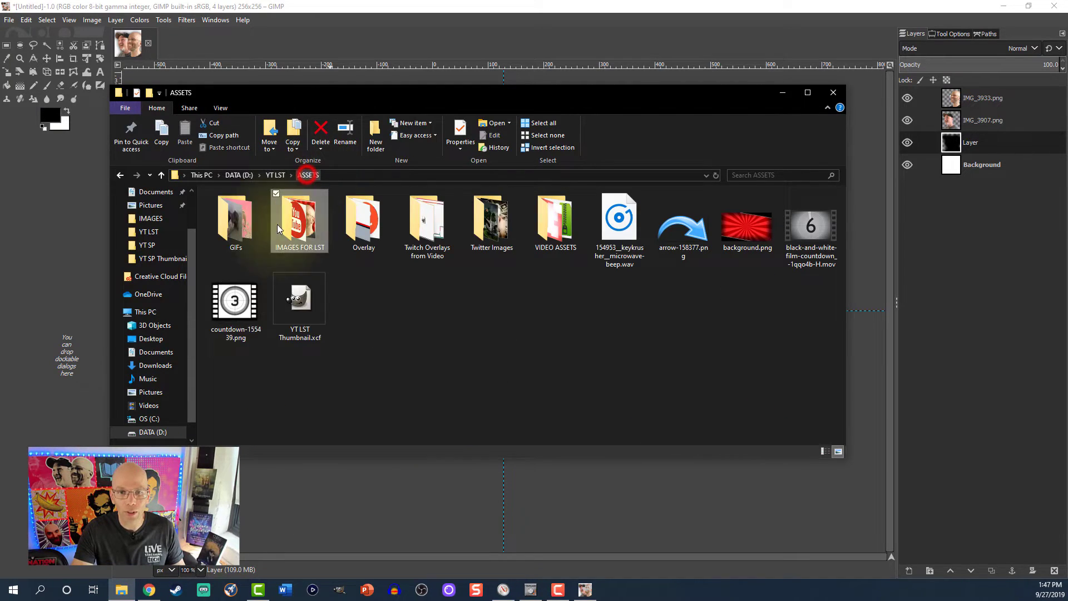
double_click(748, 236)
drag(679, 232, 523, 506)
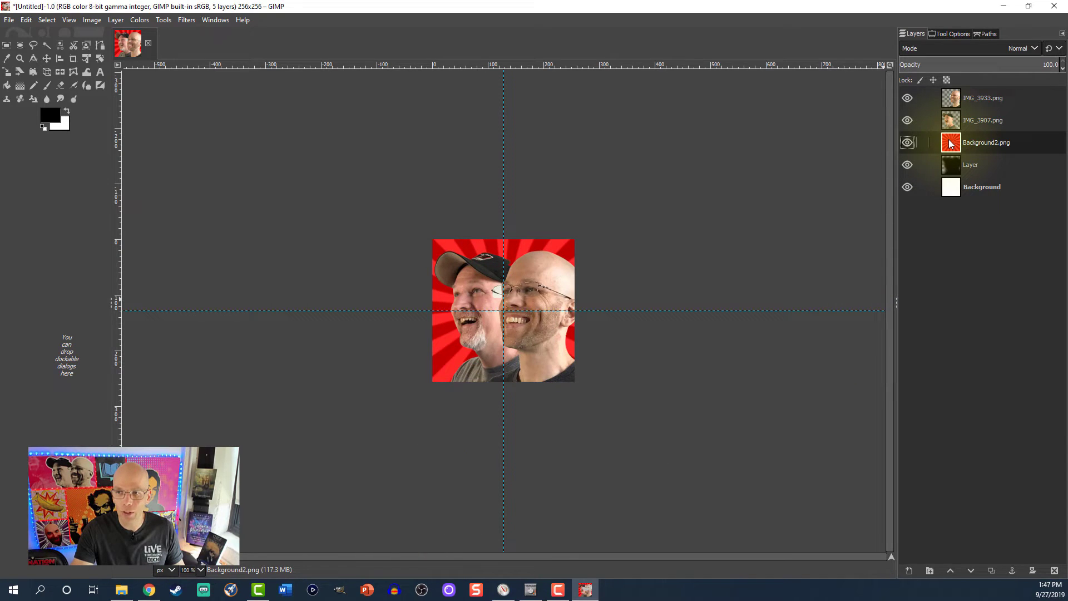
click(971, 573)
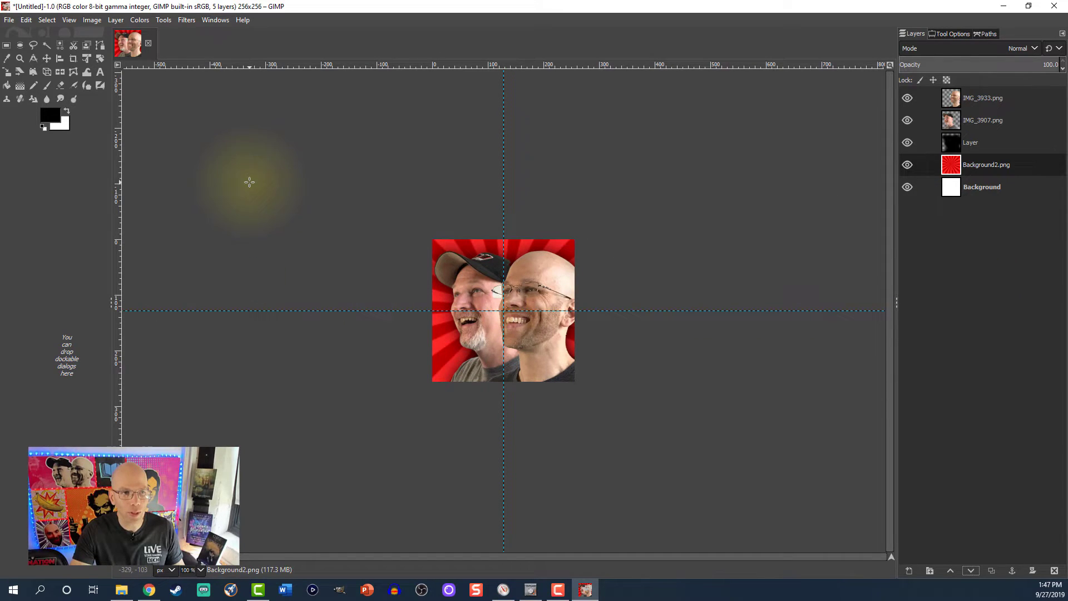
Select a rectangle about 239 × 241 px just inside the image edges and add a 256 × 256 px transparent layer above Background2.png.
click(6, 45)
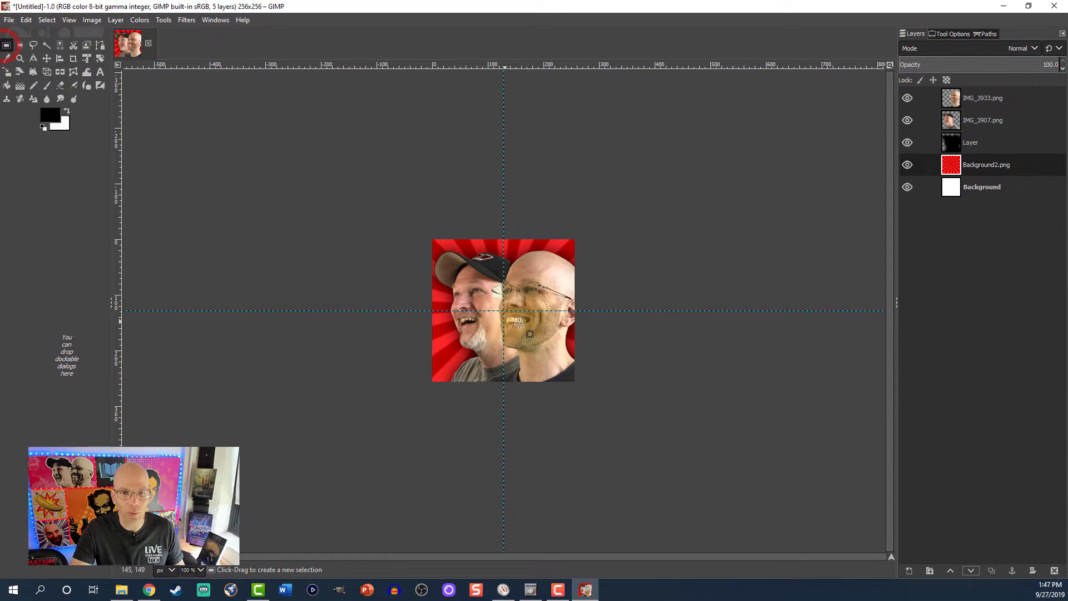
drag(438, 243, 568, 377)
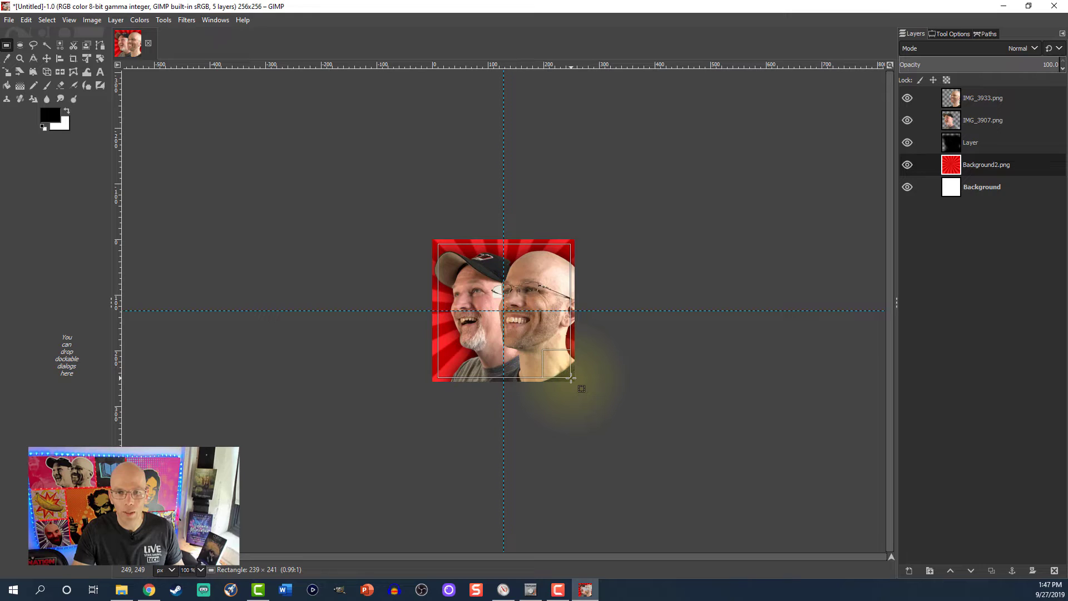
drag(572, 376, 571, 377)
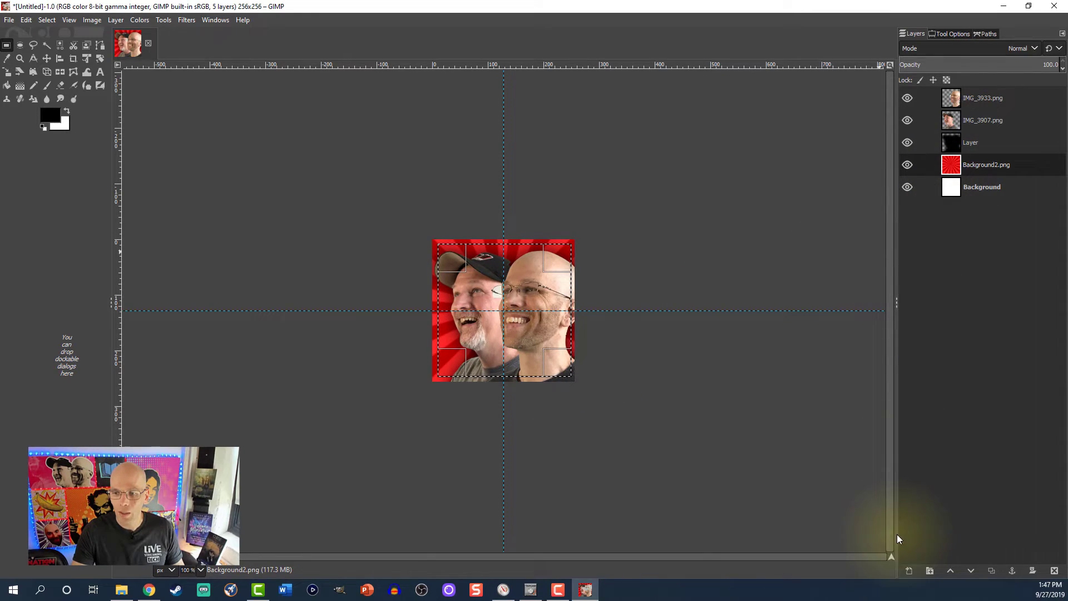
click(909, 570)
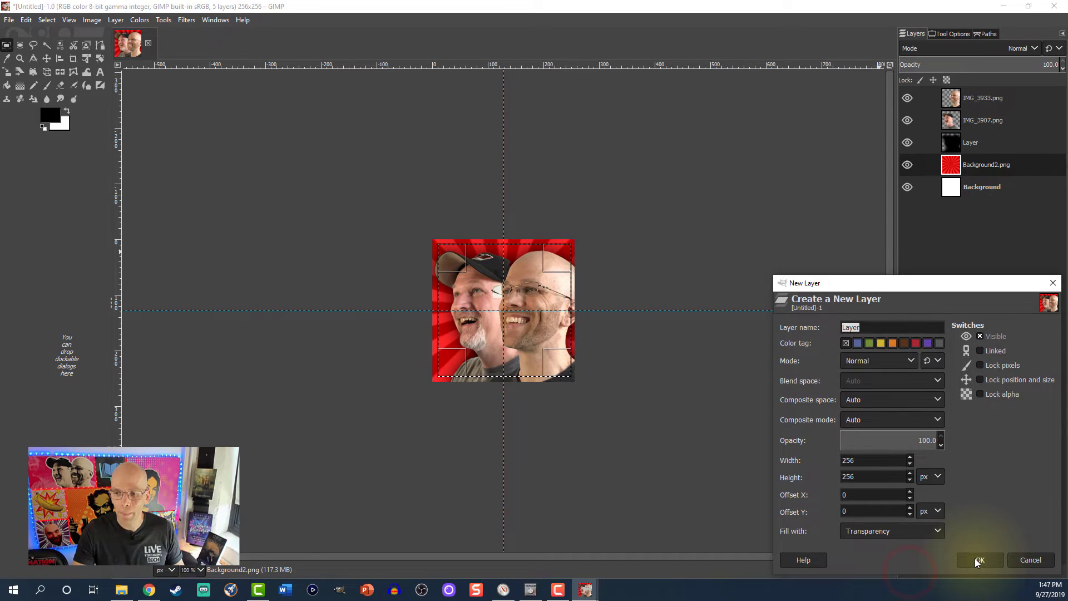
click(976, 560)
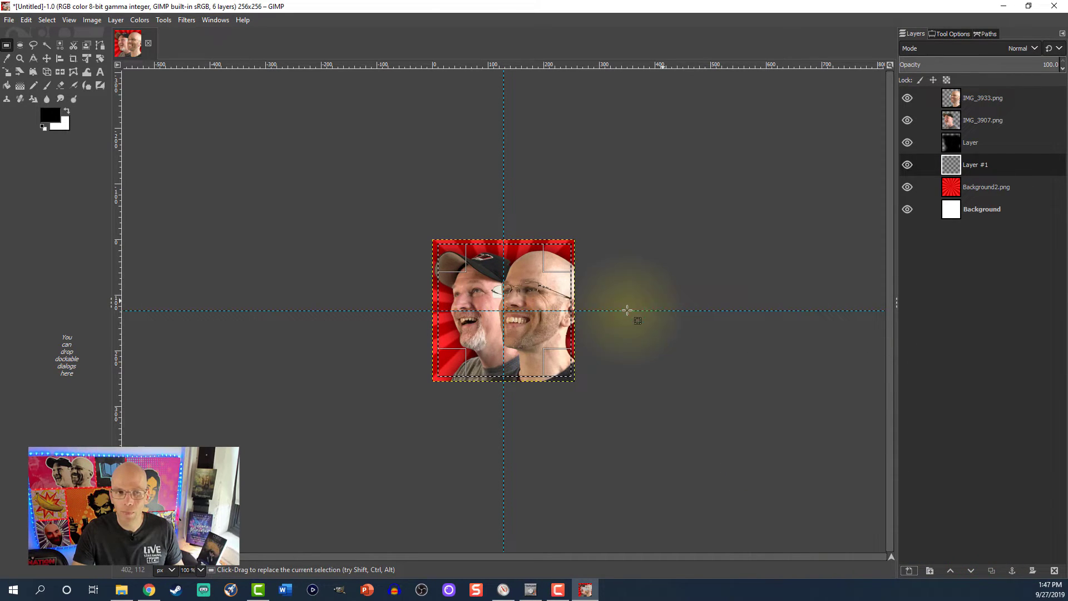
Stroke the rectangular selection with a 5 px solid white line on the new layer and clear the selection.
click(66, 110)
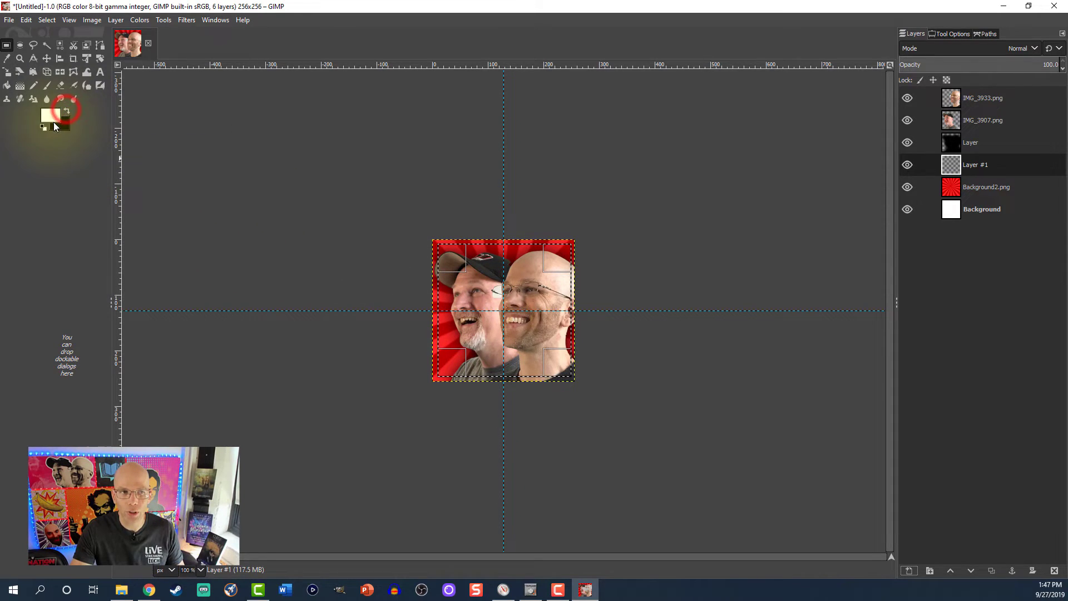
right_click(500, 317)
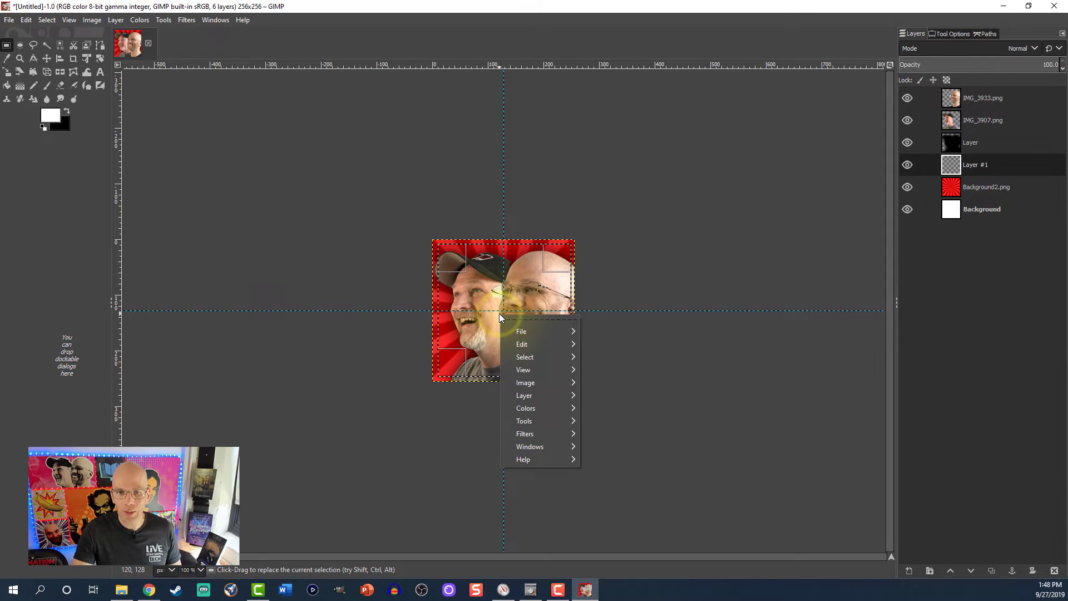
mouse_move(532, 344)
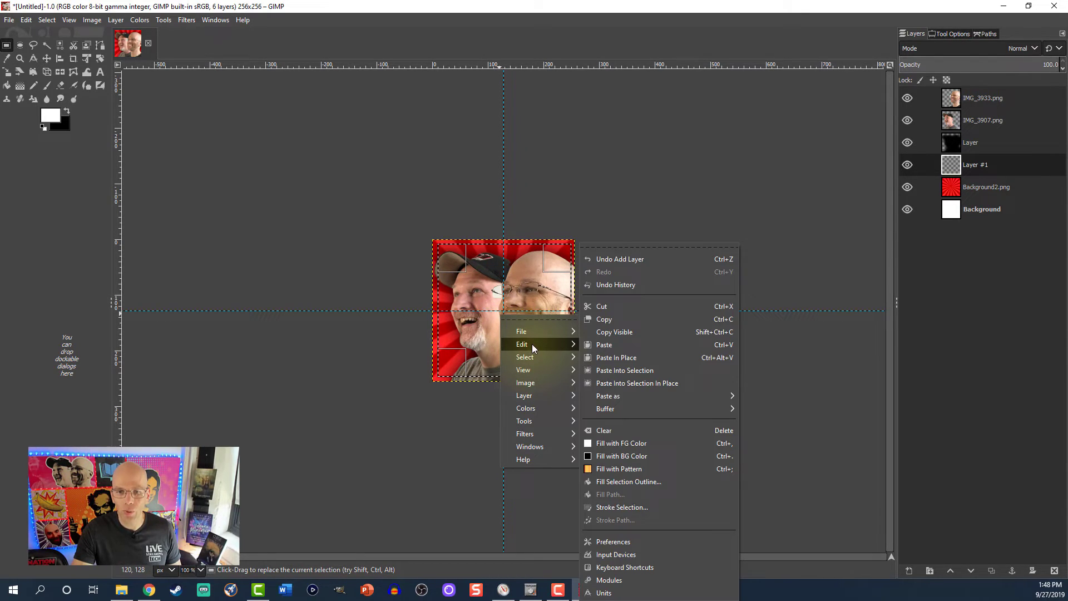
click(641, 507)
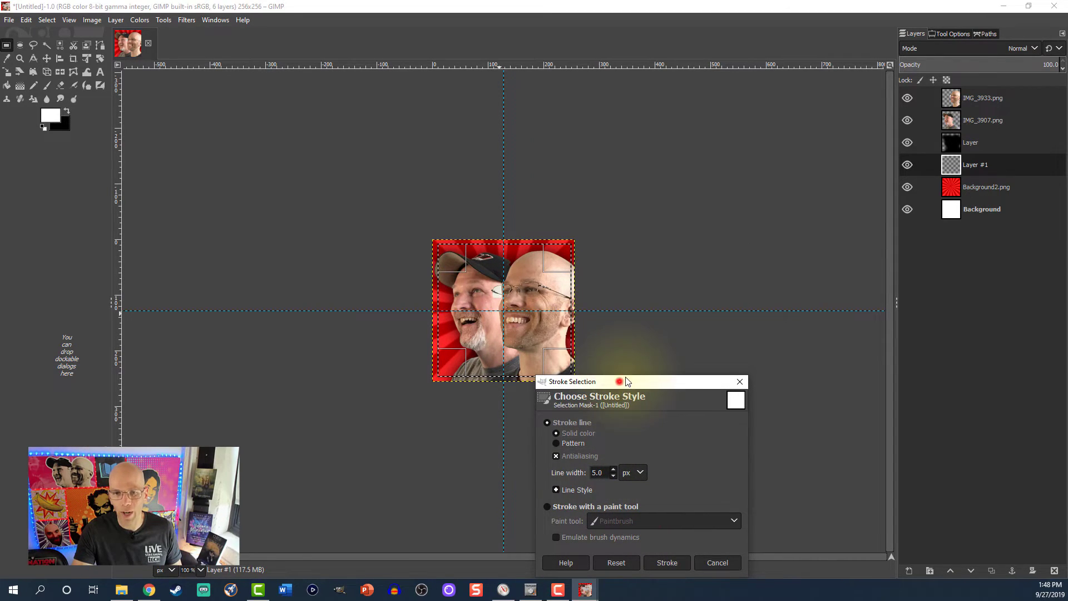
drag(618, 381, 676, 286)
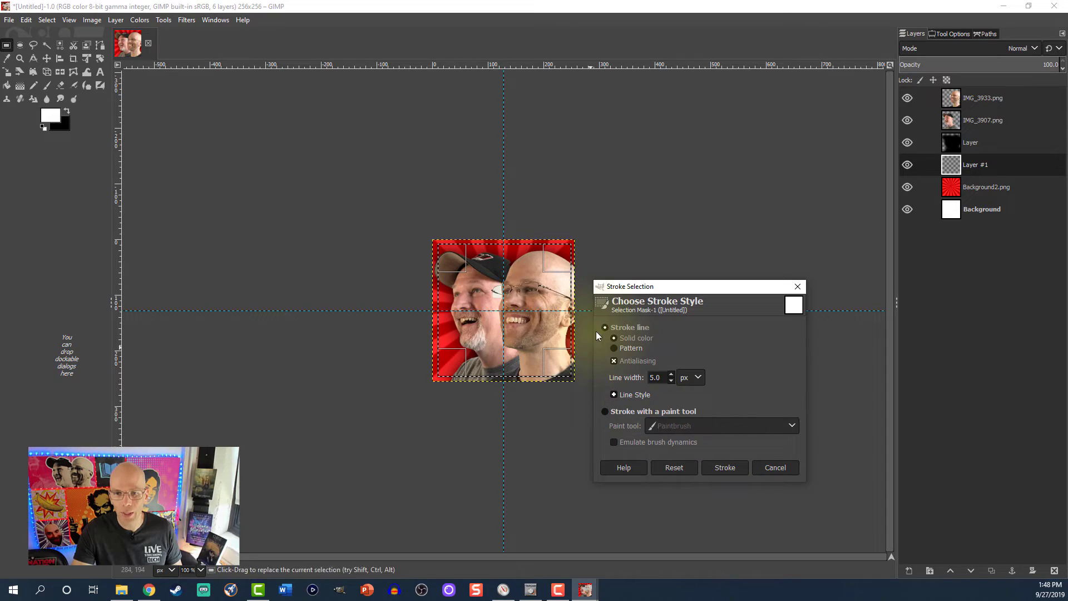
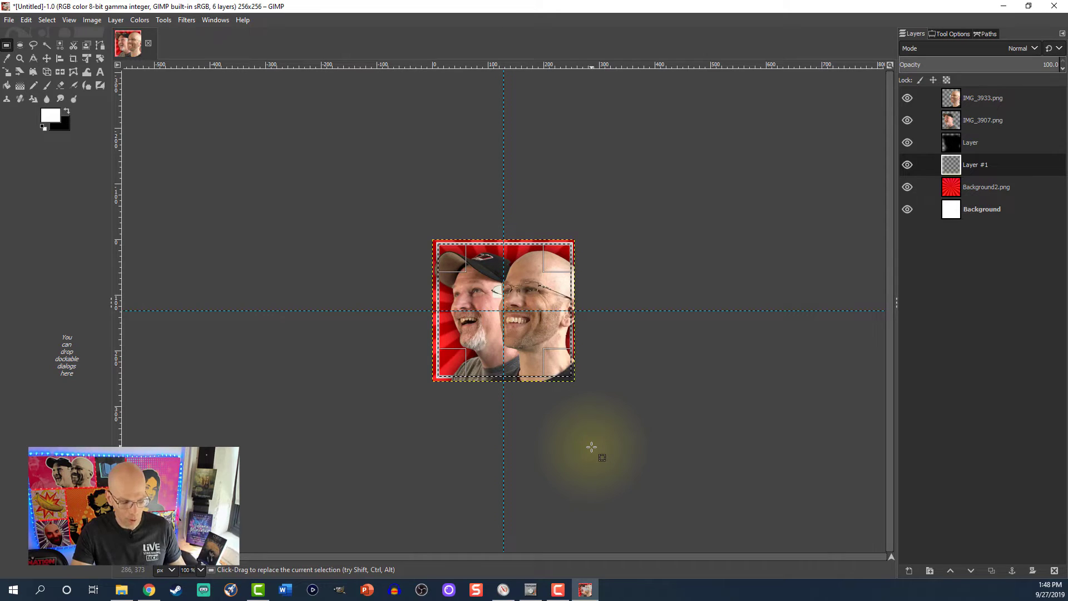
key(ctrl+shift+a)
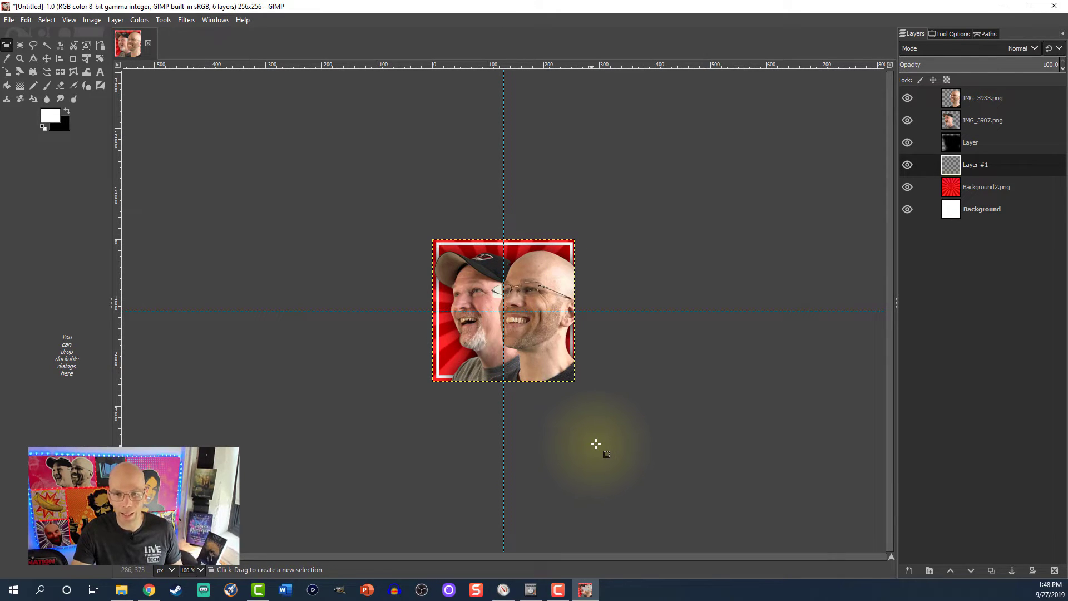
Examine the framed portraits both enlarged and at a very small display size.
scroll(600, 445, up, 1)
scroll(559, 413, up, 1)
scroll(555, 414, up, 3)
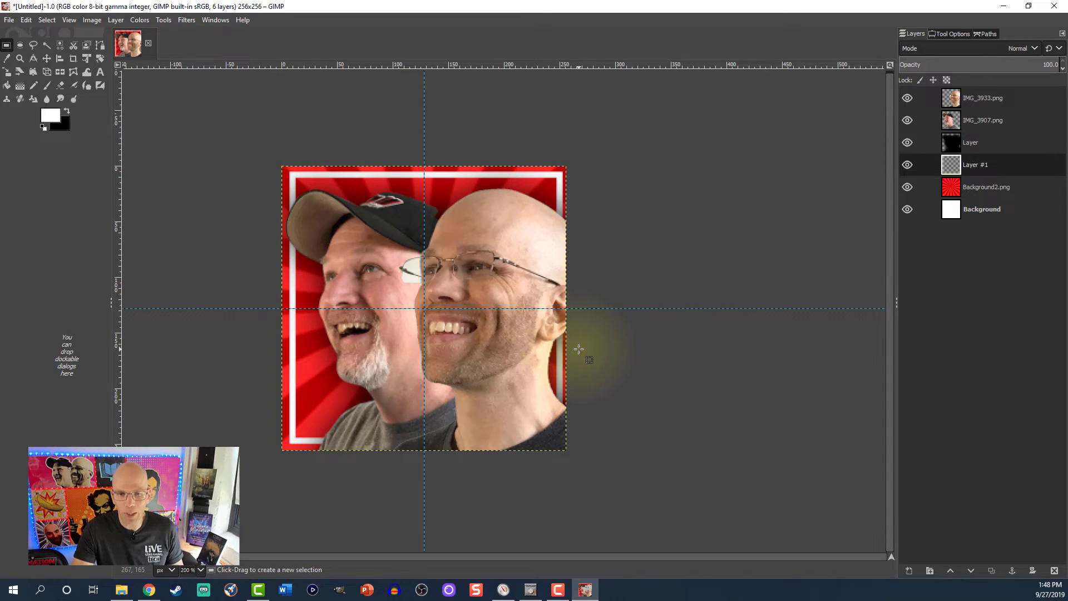
scroll(585, 358, down, 2)
scroll(585, 359, down, 5)
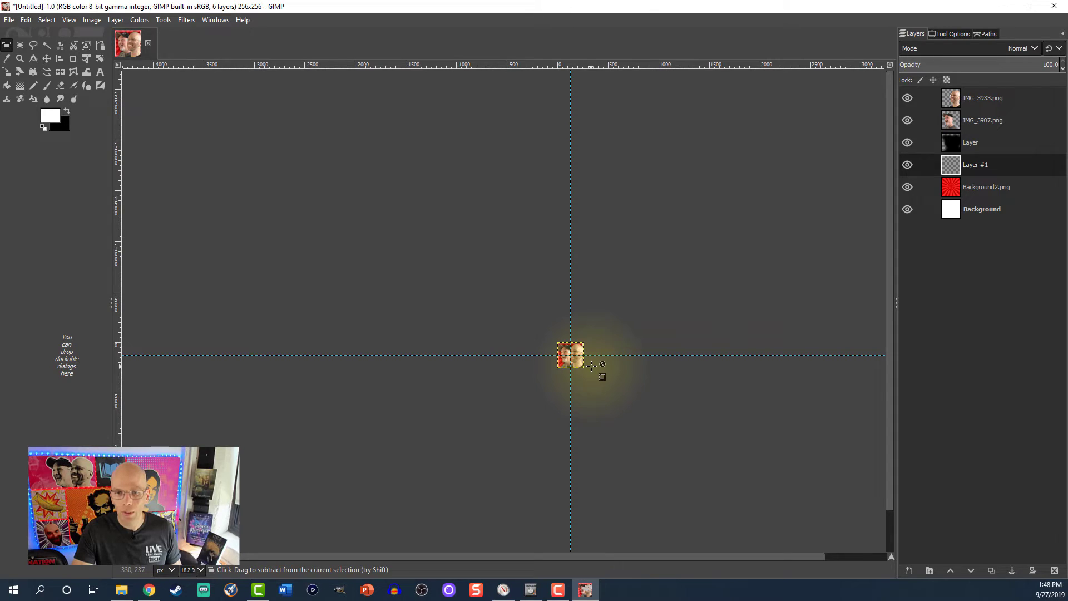
scroll(590, 365, up, 4)
scroll(591, 366, up, 1)
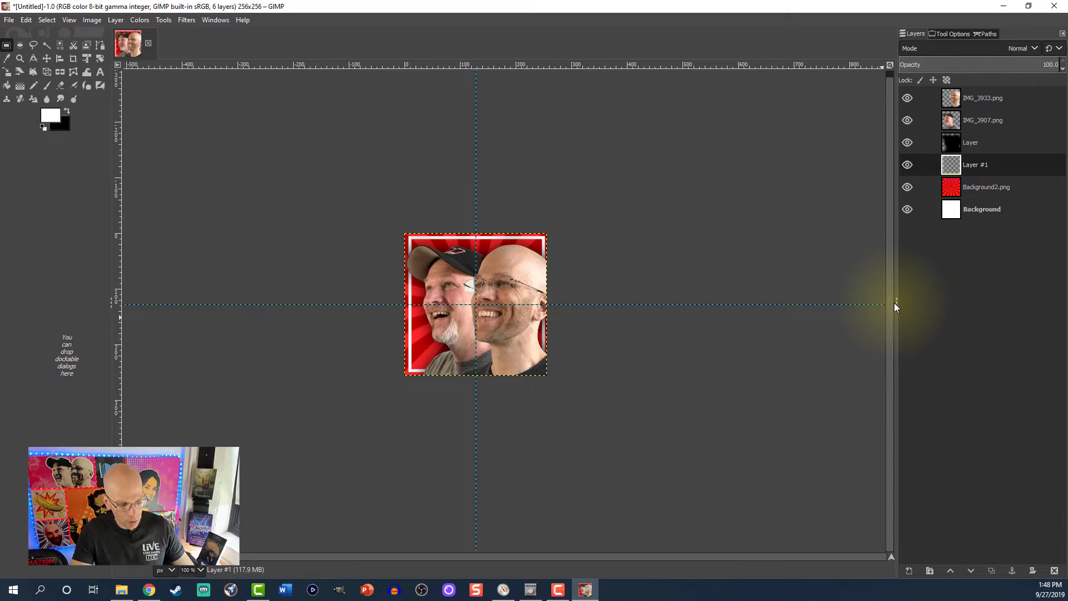
Save the project as Twitch Avatar Template.xcf in the YT LST/ASSETS/IMAGES FOR LST folder.
key(ctrl+s)
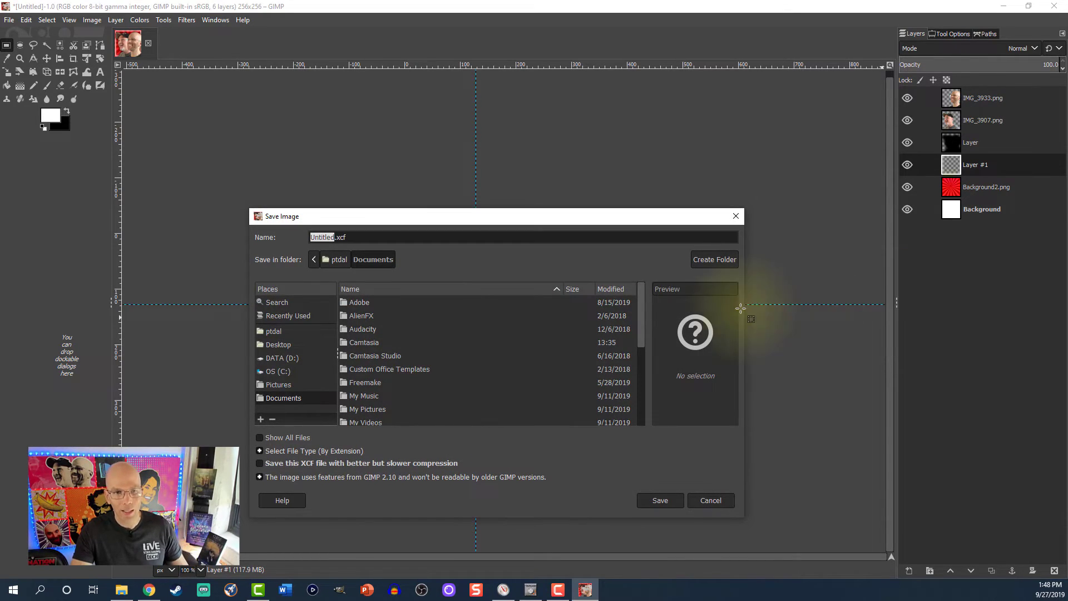
text(Twi)
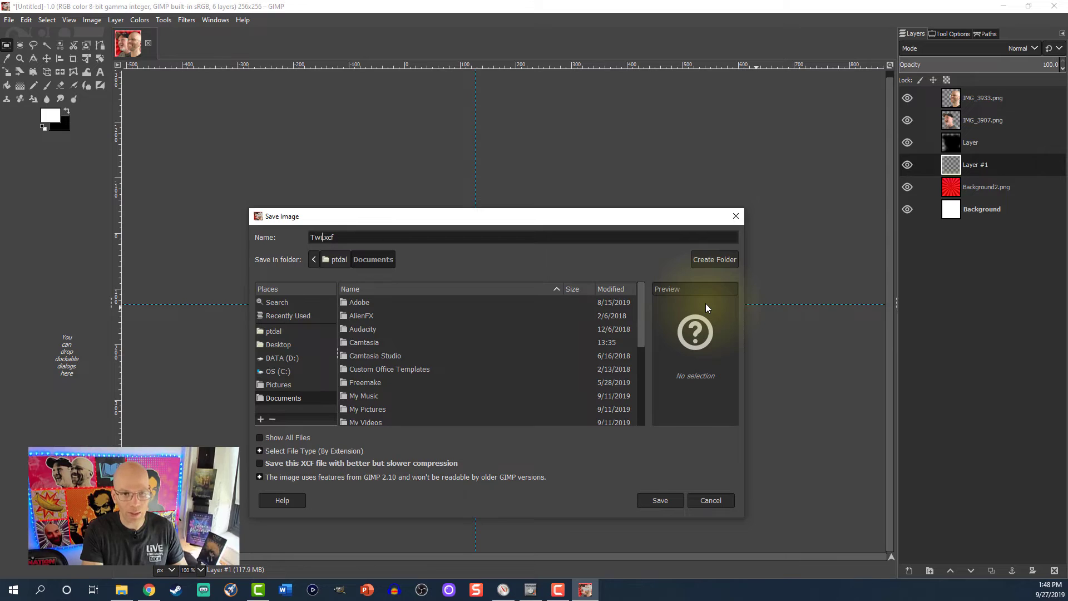
text(tch Avat)
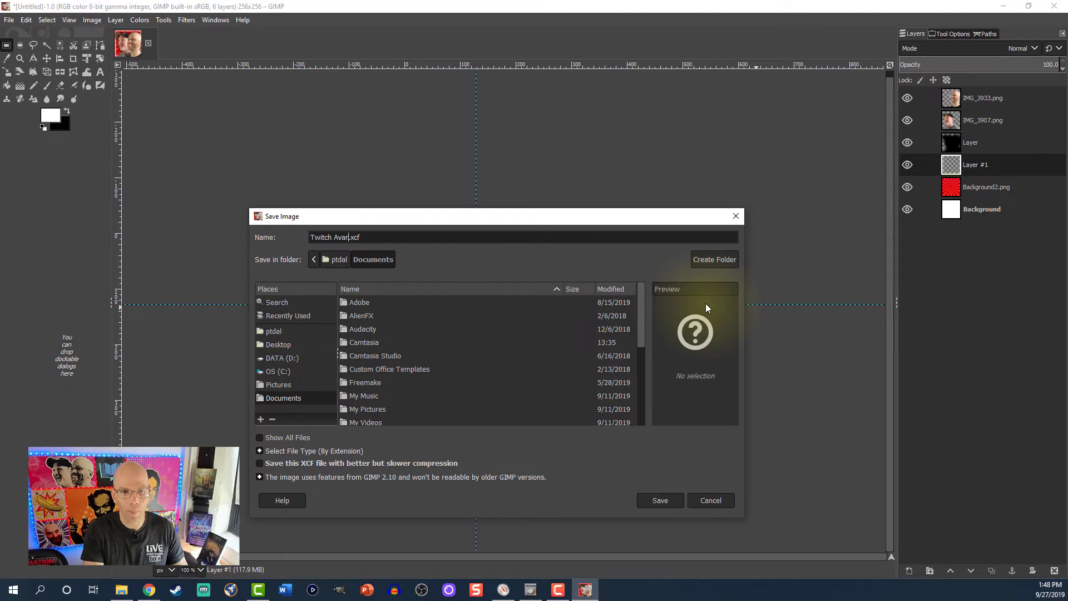
text(ar Template)
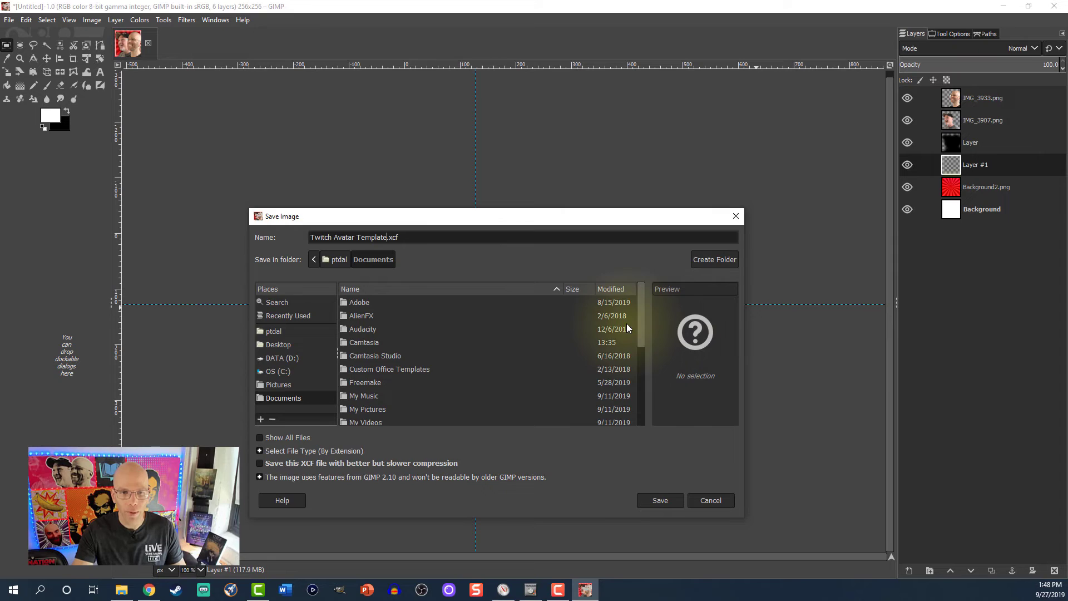
click(267, 315)
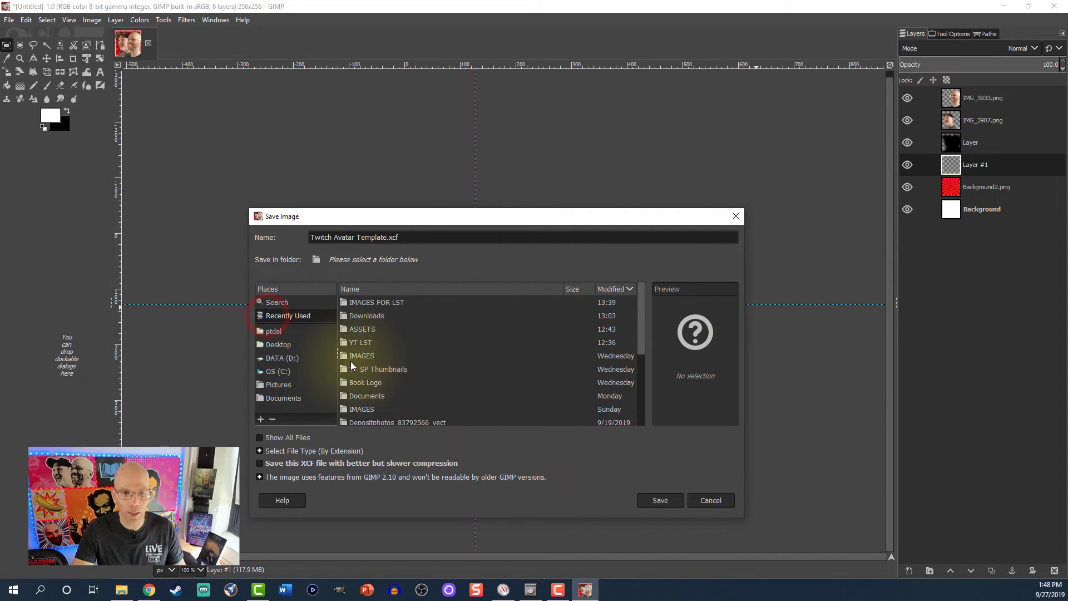
double_click(358, 328)
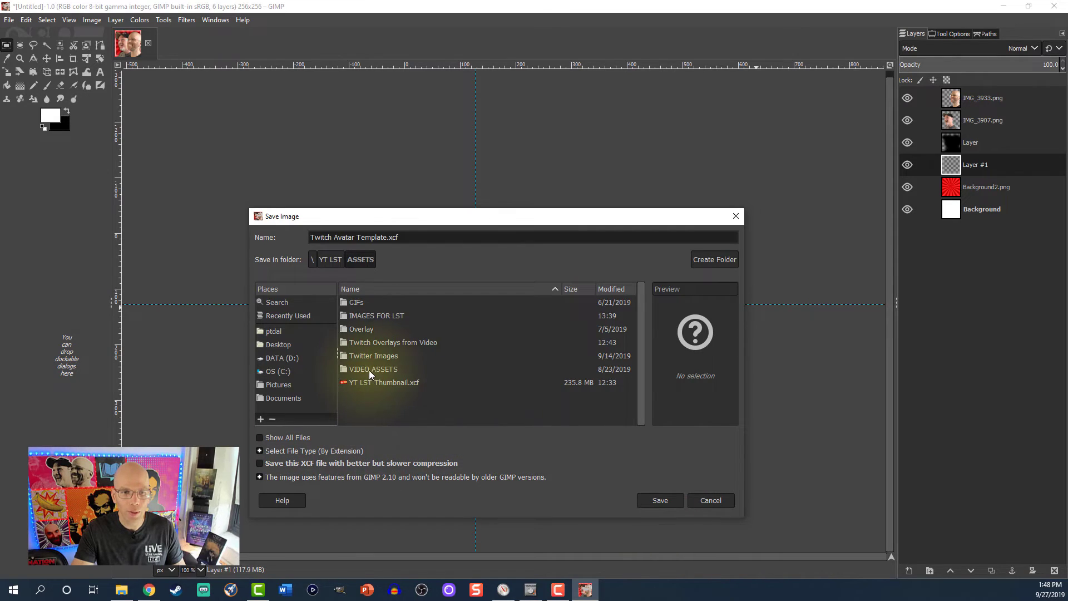
double_click(362, 316)
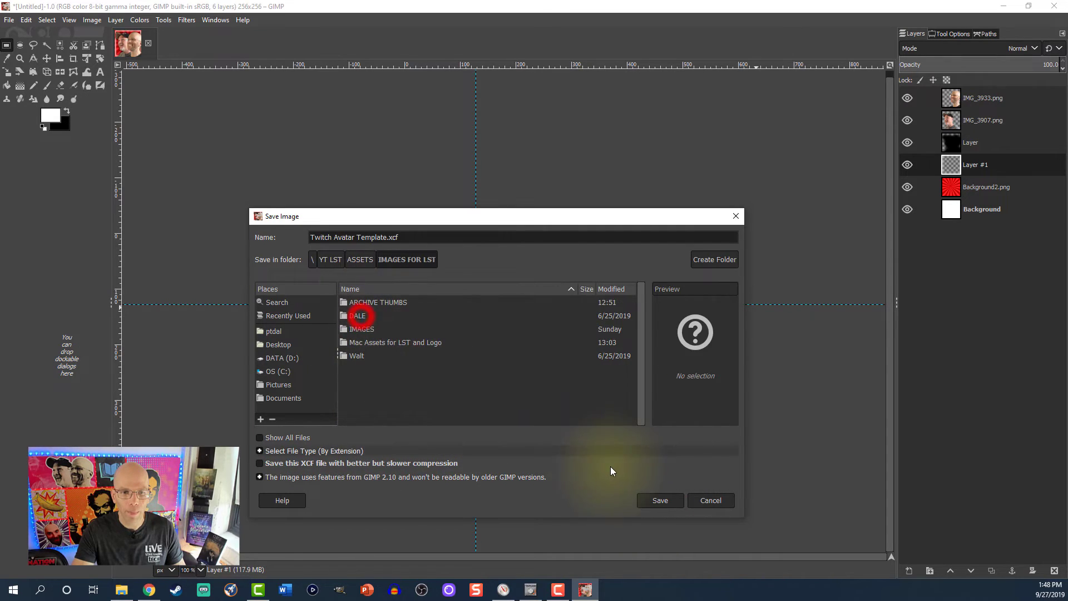
click(660, 500)
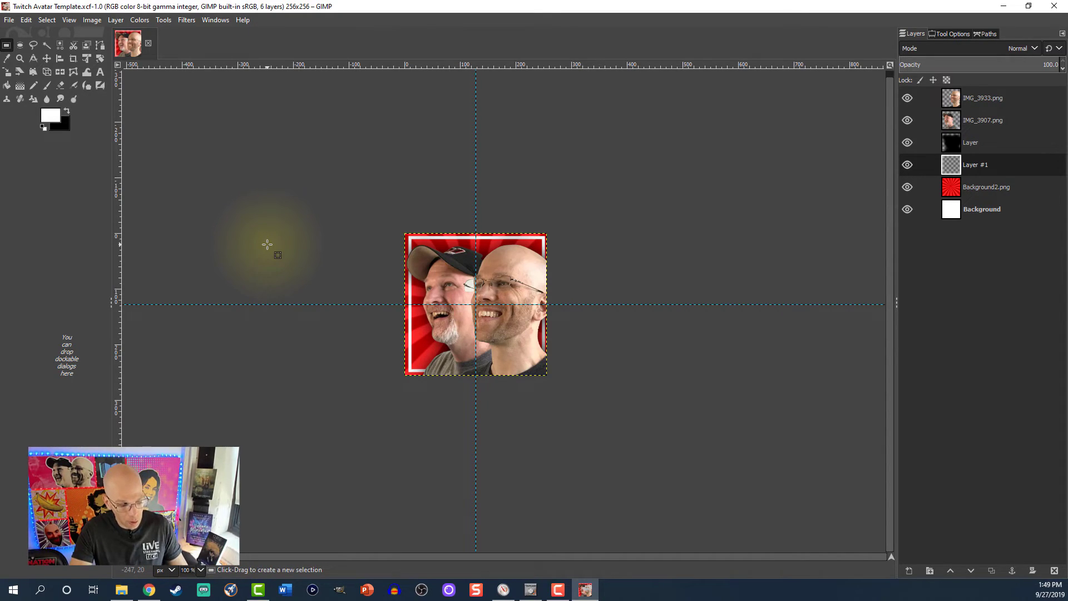
Export the image as Live Streaming Tech Twitch Avatar.png in the IMAGES FOR LST folder with the default PNG options.
key(ctrl+shift)
key(ctrl+shift+e)
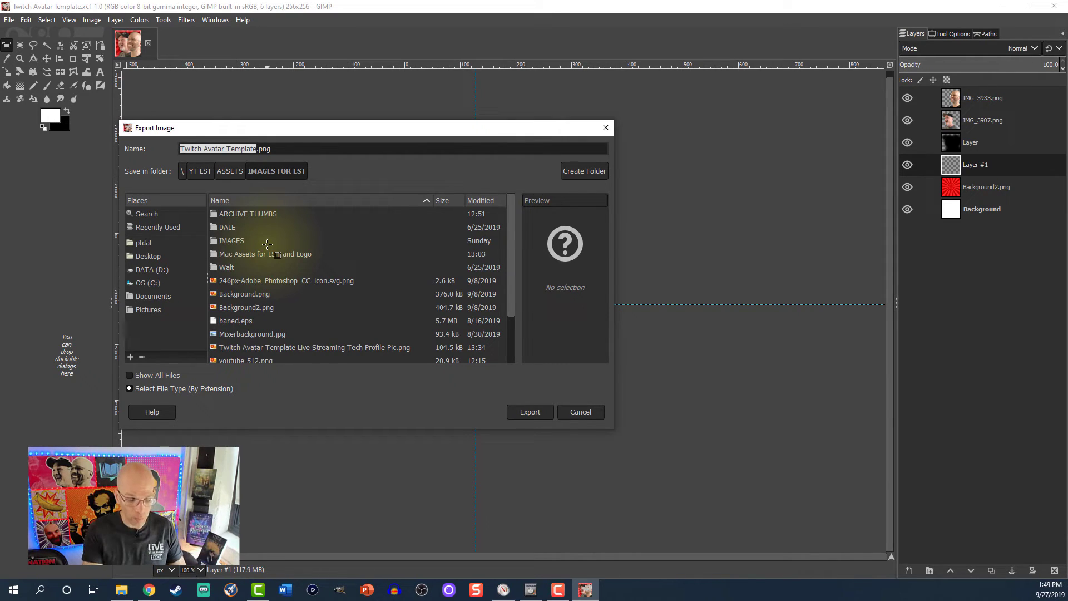
text(LIve)
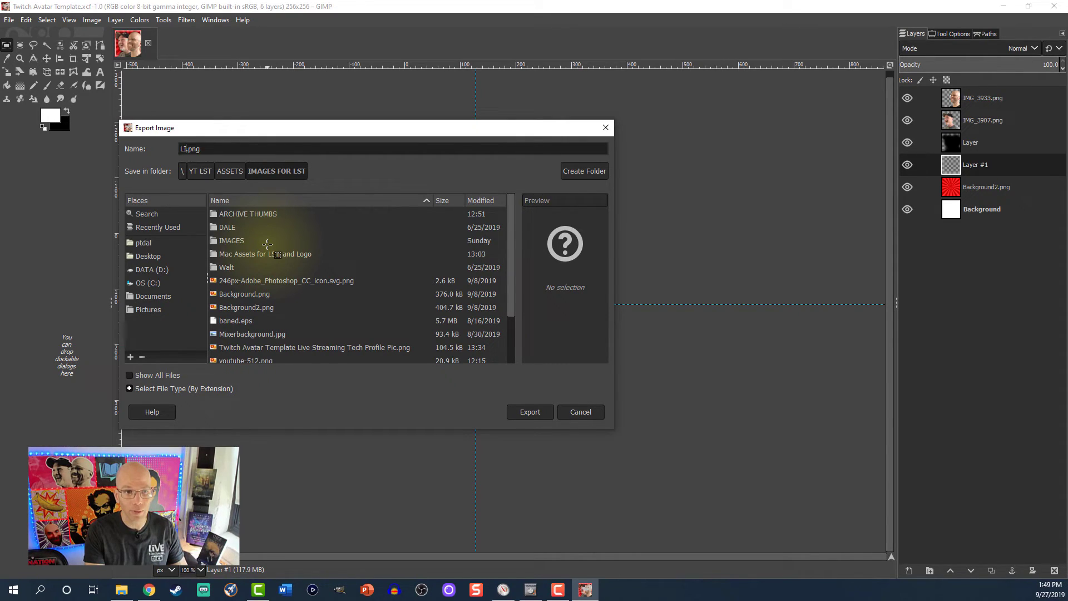
text(ive S)
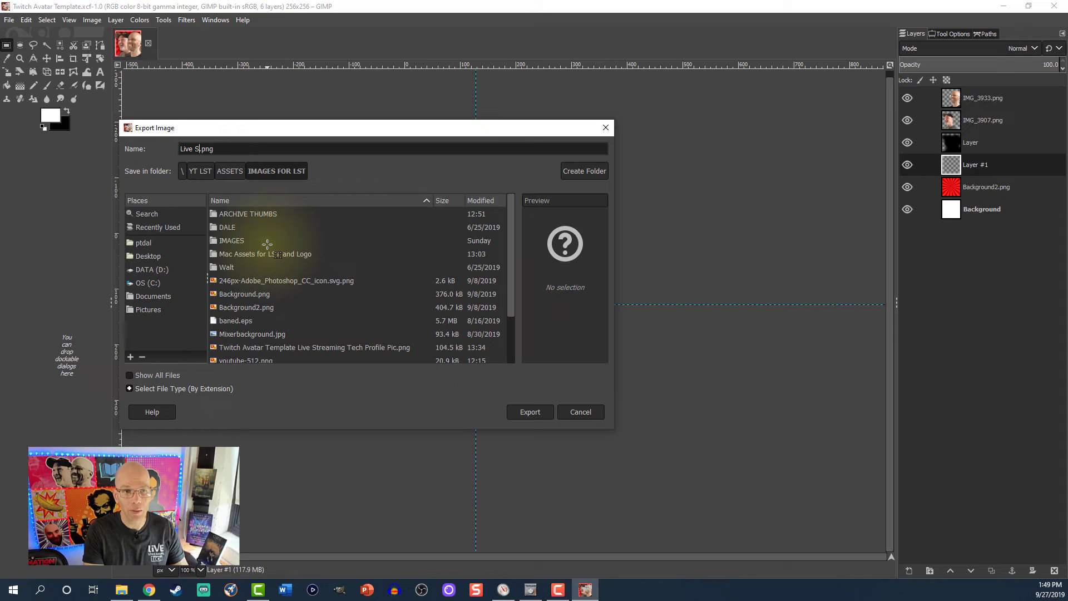
text(treaming Tech Twitch Avatar)
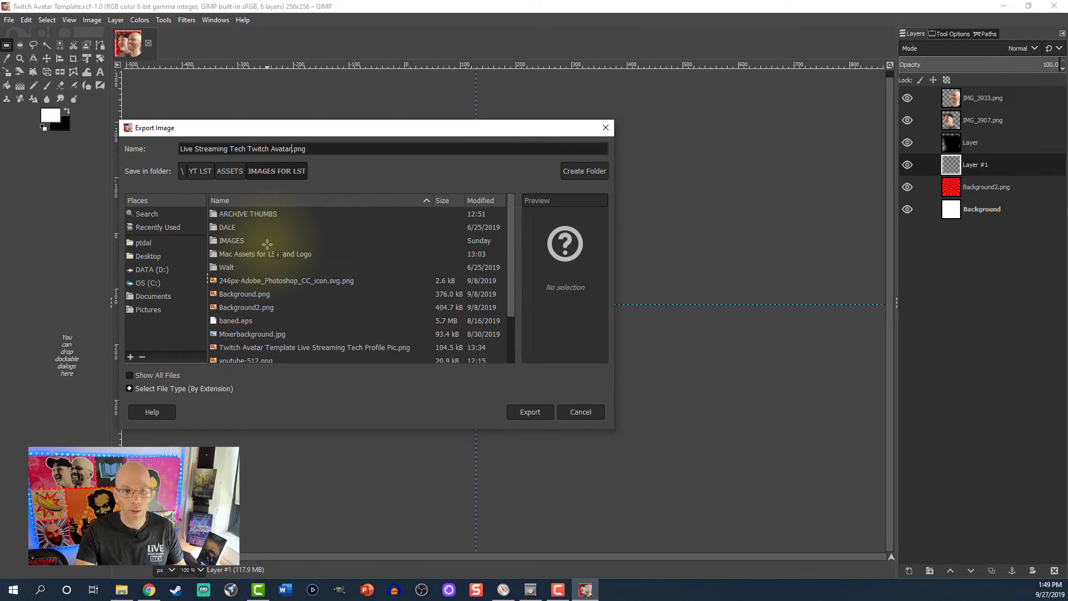
click(542, 412)
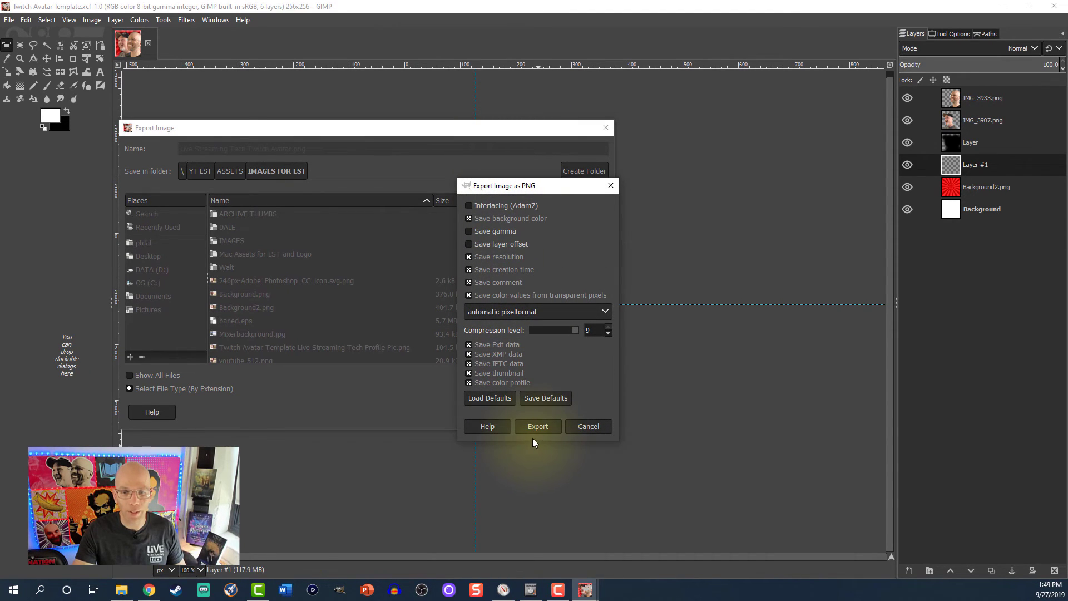
click(531, 427)
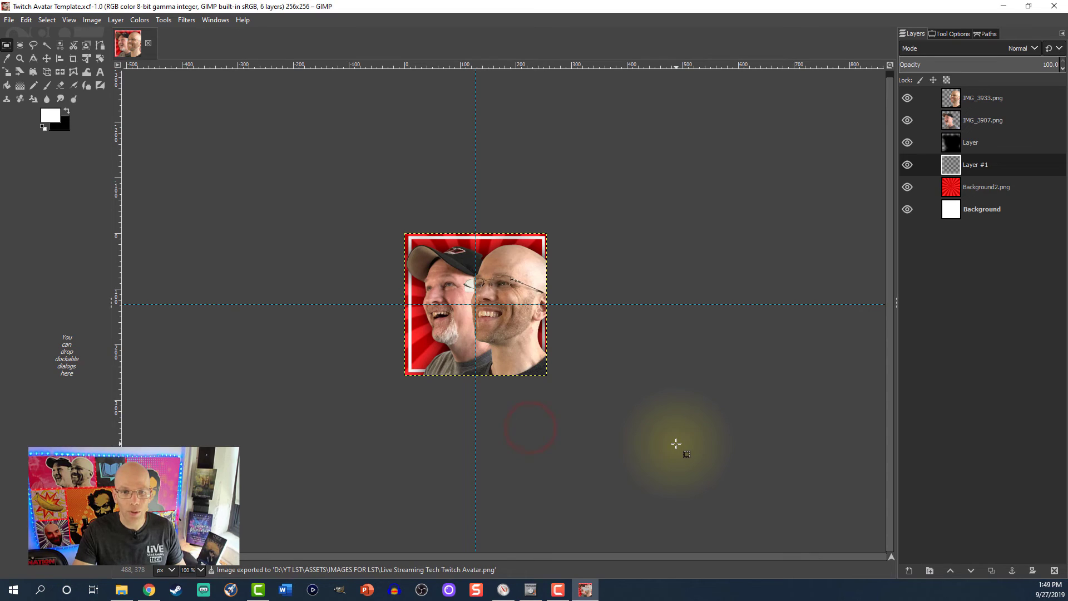
Switch to File Explorer and open Live Streaming Tech Twitch Avatar.png in a maximized Photos window to inspect the exported avatar.
click(123, 589)
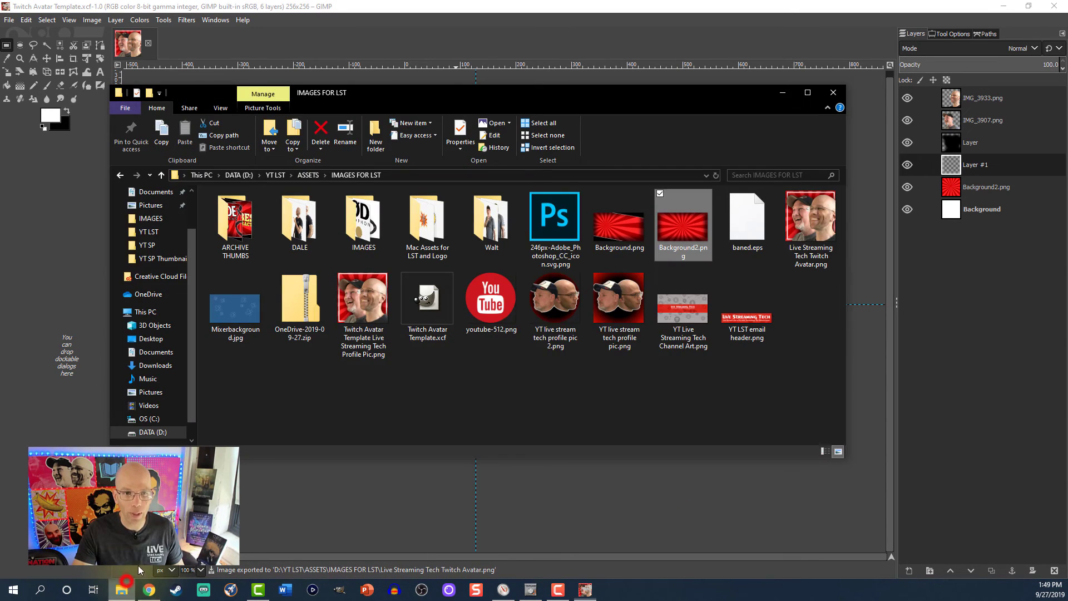
click(796, 240)
double_click(797, 239)
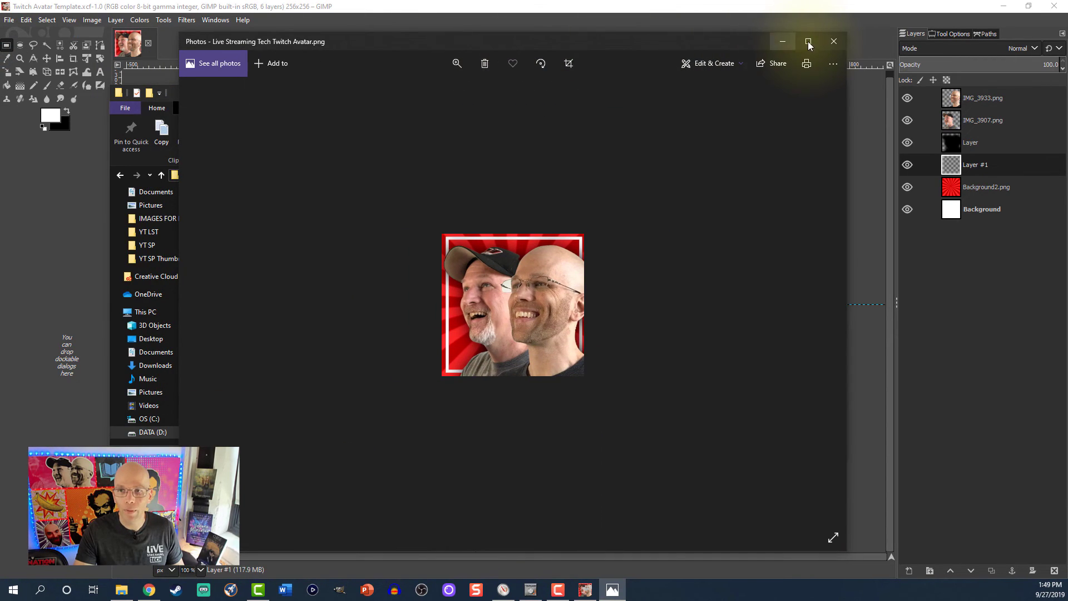
click(808, 40)
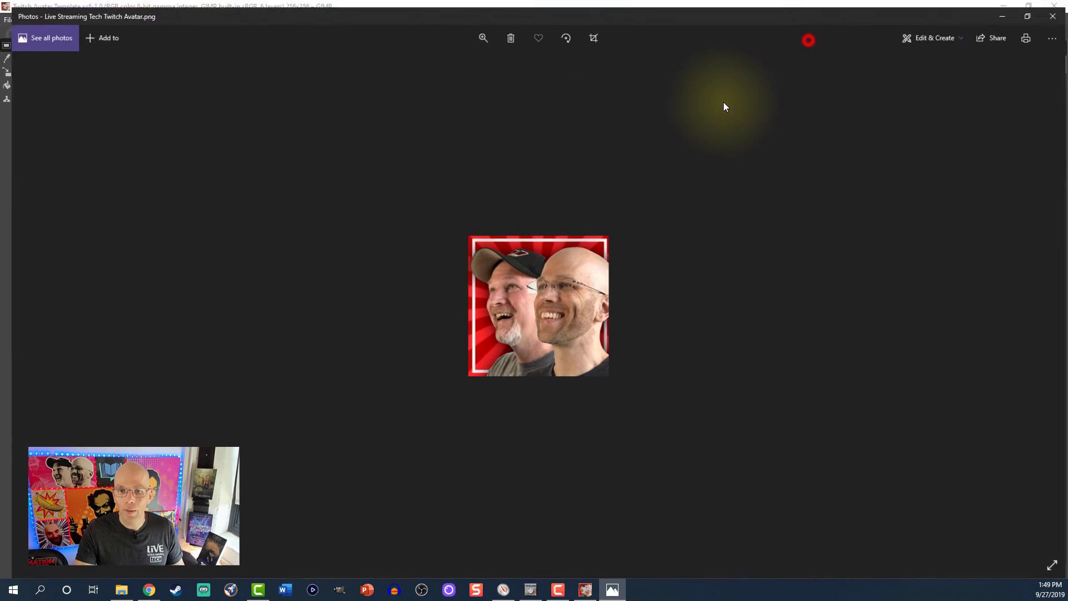